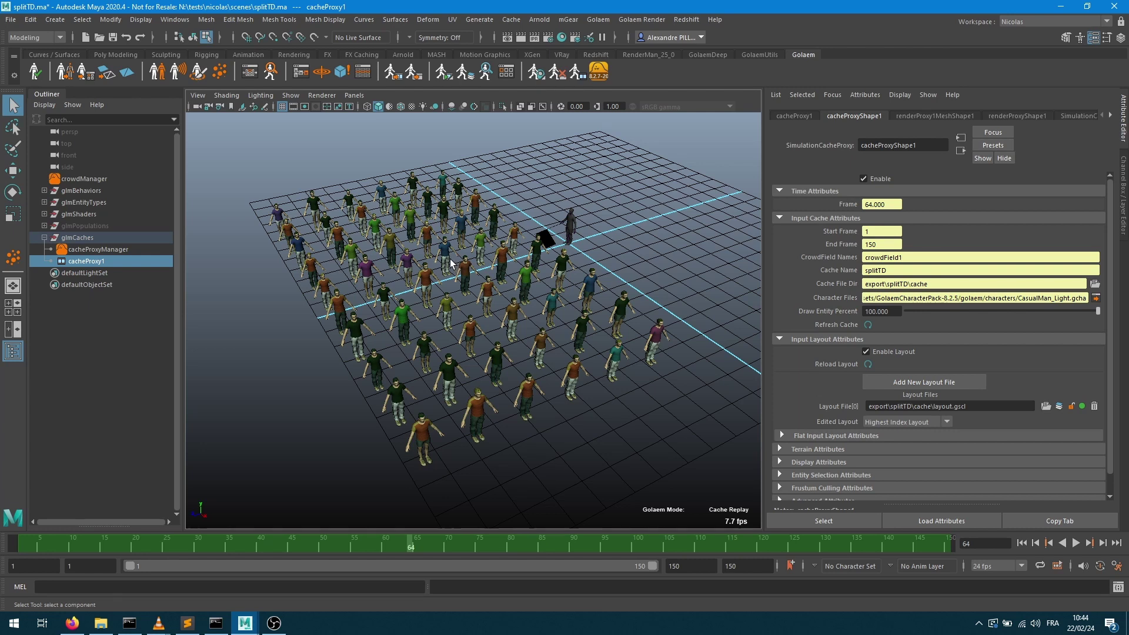
Advance the crowd playback from frame 64 to 92 and tumble the view around the crowd grid
{"action": "left_click_drag", "start_coordinate": [552, 546], "coordinate": [586, 544]}
{"action": "left_click_drag", "start_coordinate": [8, 304], "coordinate": [235, 206]}
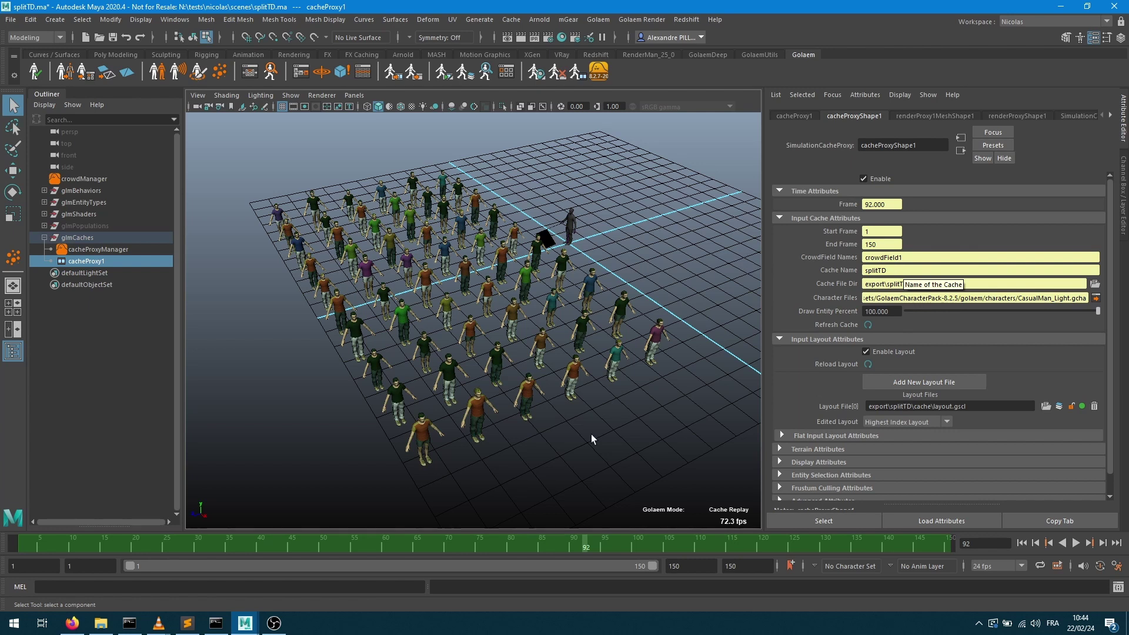
{"action": "left_click_drag", "start_coordinate": [558, 300], "coordinate": [532, 312], "text": "alt"}
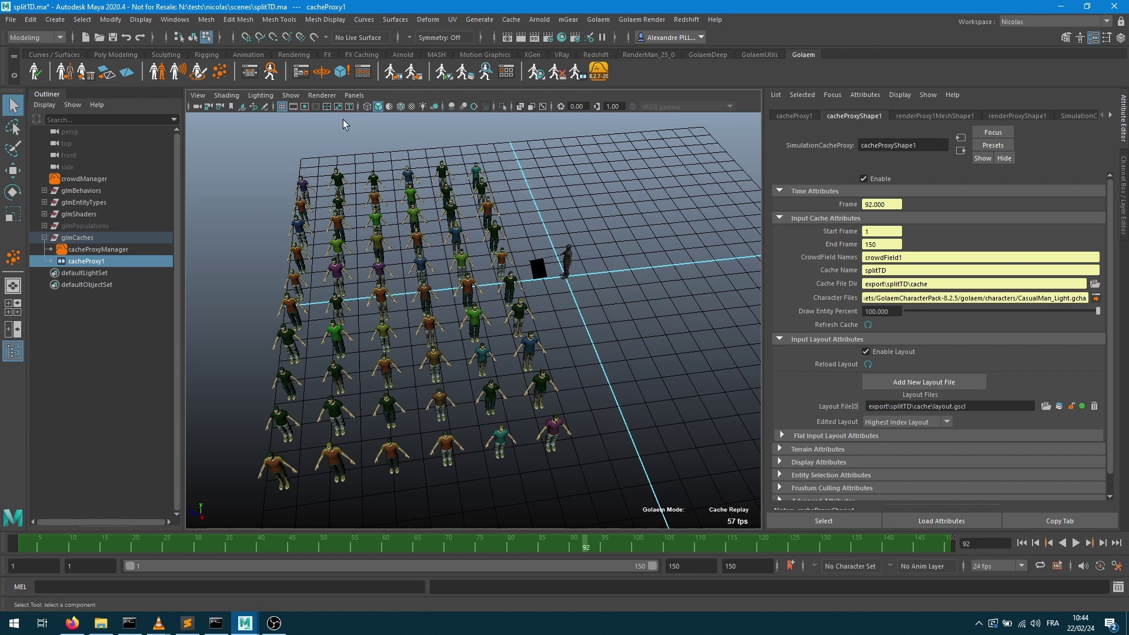
Open the Golaem Simulation Exporter, review its export settings, and return to the splitTD-Right bake settings
{"action": "left_click", "coordinate": [393, 72]}
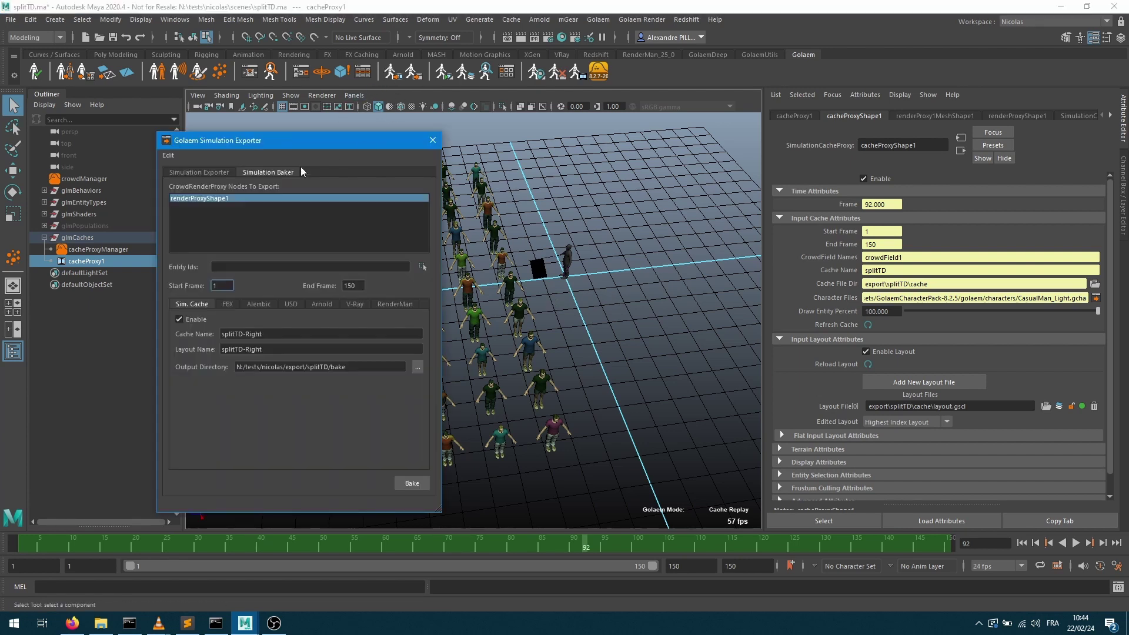
{"action": "left_click", "coordinate": [211, 172]}
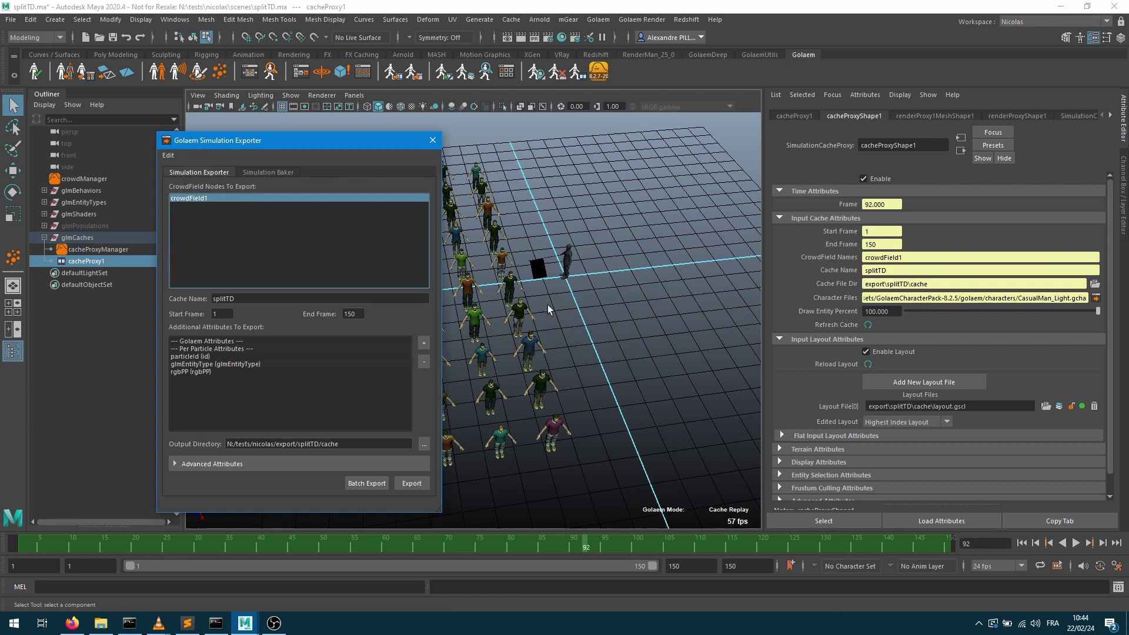
{"action": "left_click", "coordinate": [276, 171]}
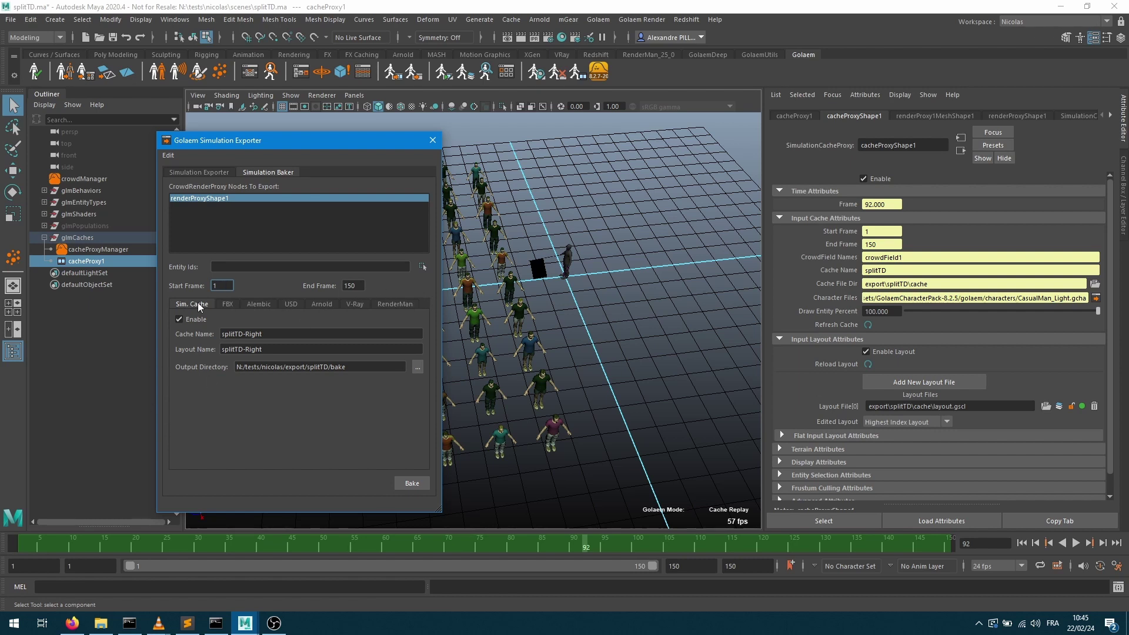
{"action": "left_click", "coordinate": [179, 319]}
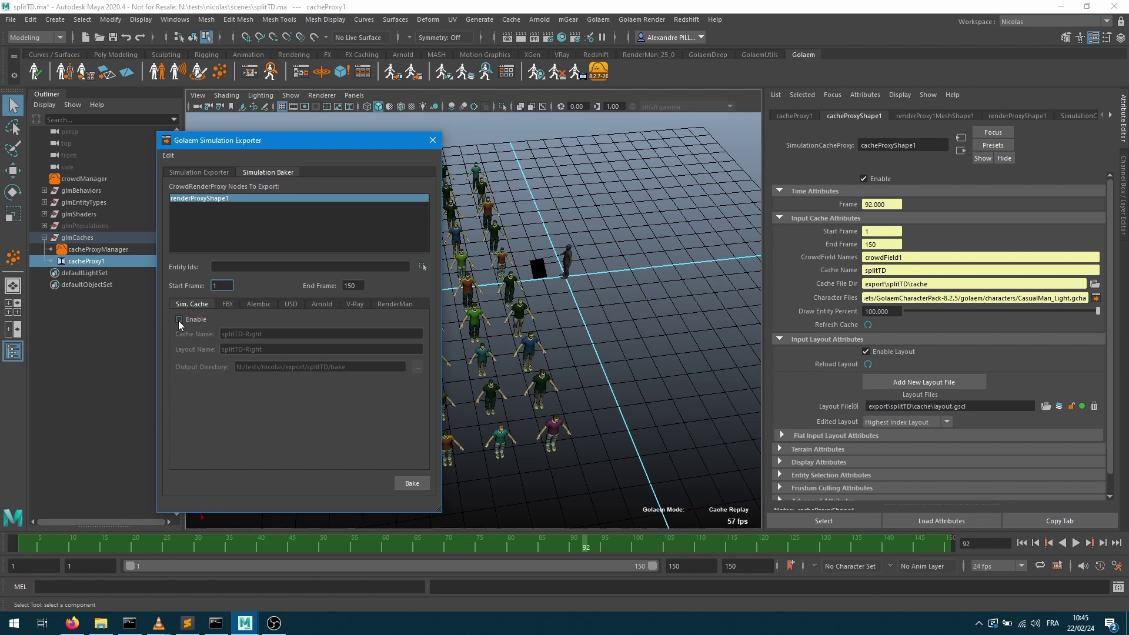
{"action": "left_click", "coordinate": [179, 319]}
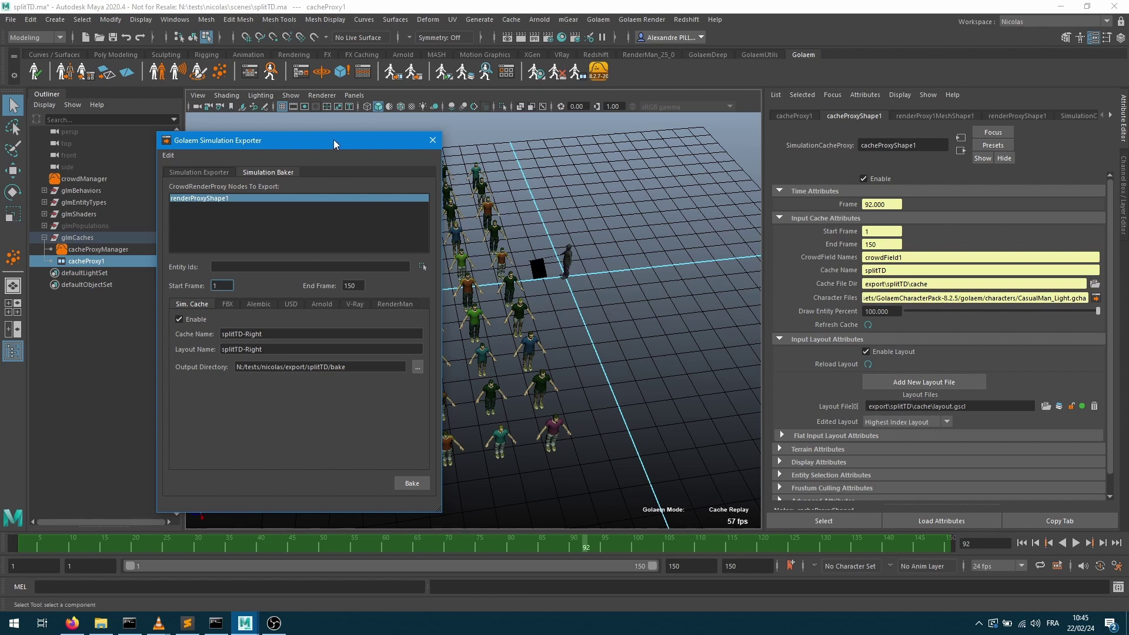
{"action": "left_click_drag", "start_coordinate": [333, 140], "coordinate": [226, 151]}
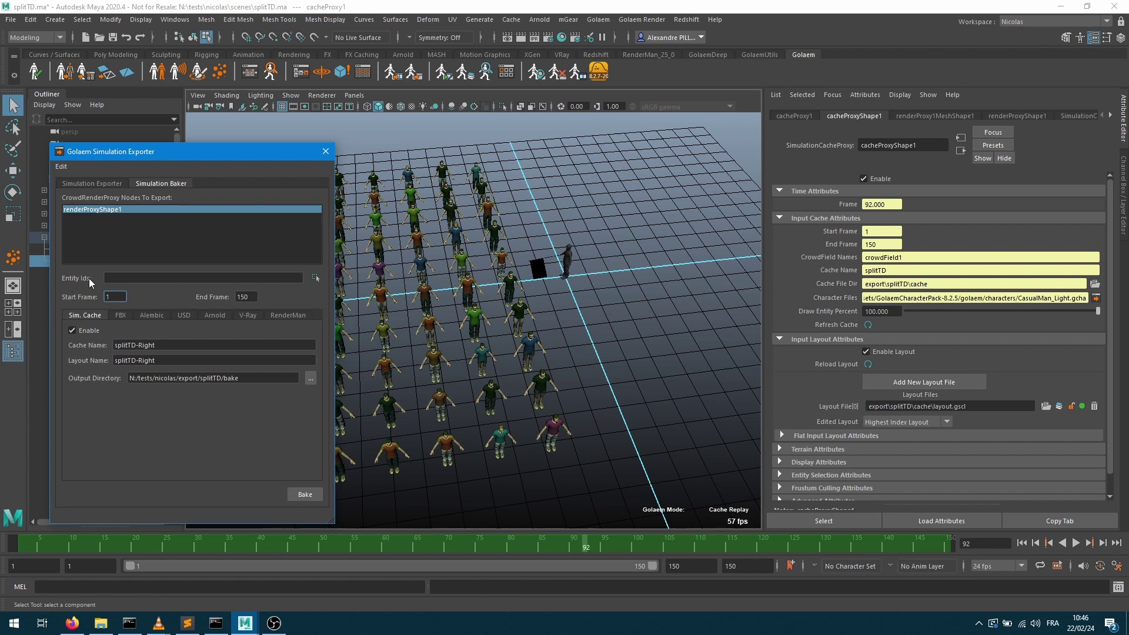
Enter * in the Entity Ids field so every entity is included in the bake
{"action": "left_click", "coordinate": [261, 279]}
{"action": "type", "text": "*"}
{"action": "key", "text": "Tab"}
{"action": "left_click", "coordinate": [120, 278]}
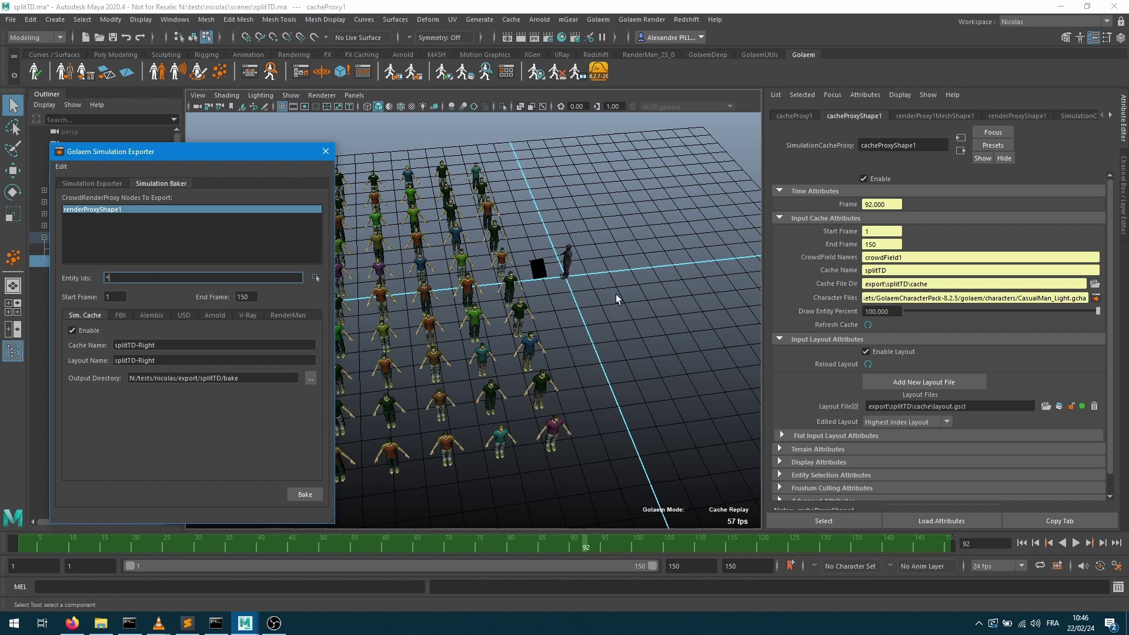
Box-select the three right-hand agent columns and load their IDs (ending 57001, 58001, 60001) into Entity Ids
{"action": "left_click_drag", "start_coordinate": [631, 298], "coordinate": [658, 316], "text": "alt"}
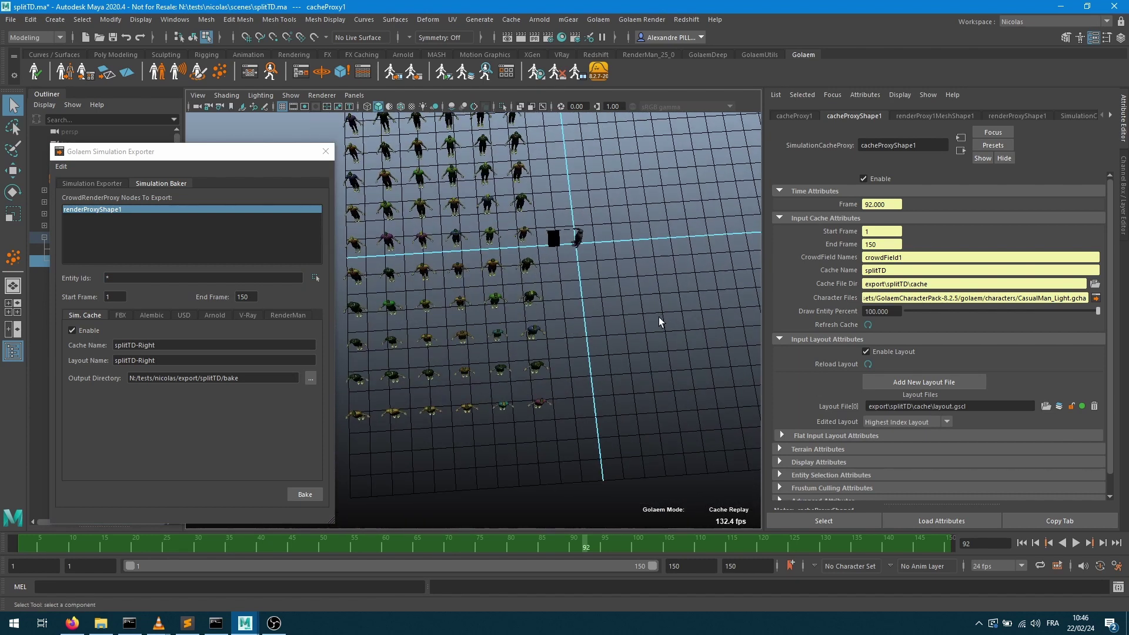
{"action": "key", "text": "F9"}
{"action": "left_click_drag", "start_coordinate": [716, 383], "coordinate": [623, 372], "text": "alt"}
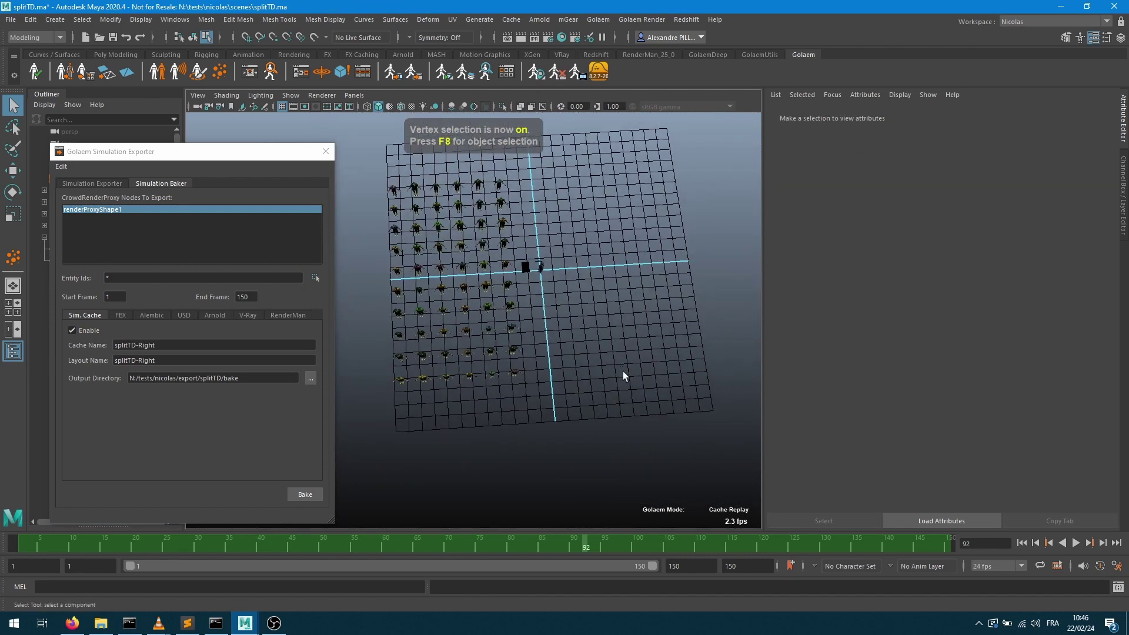
{"action": "left_click_drag", "start_coordinate": [630, 316], "coordinate": [613, 345], "text": "alt"}
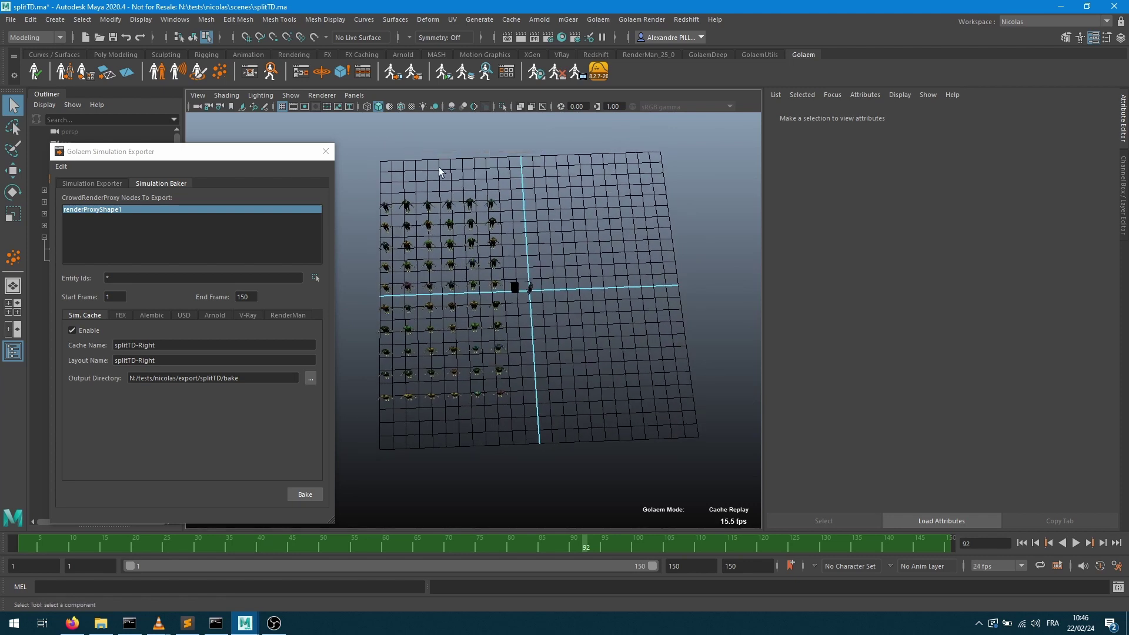
{"action": "left_click_drag", "start_coordinate": [440, 178], "coordinate": [594, 318]}
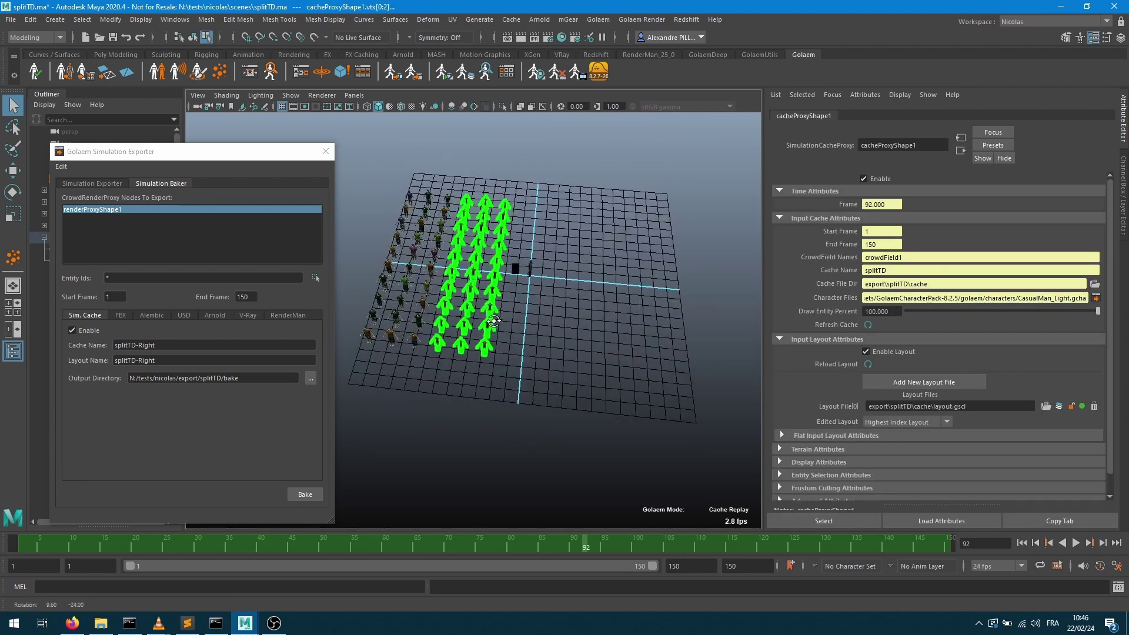
{"action": "right_click_drag", "start_coordinate": [594, 318], "coordinate": [575, 353], "text": "alt"}
{"action": "left_click_drag", "start_coordinate": [574, 353], "coordinate": [441, 406], "text": "alt"}
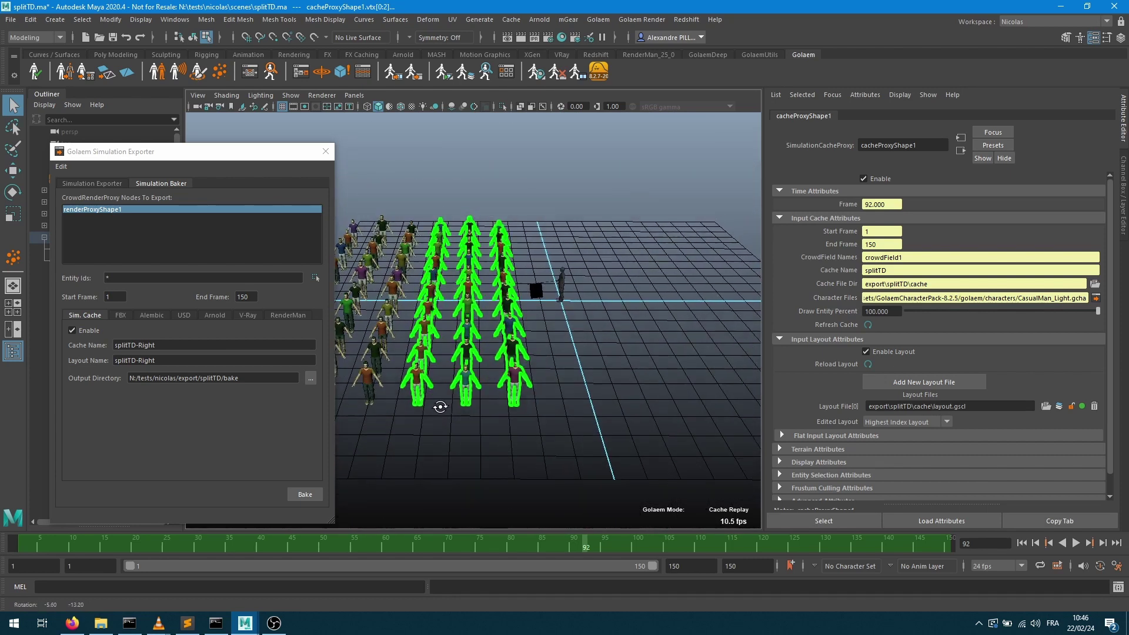
{"action": "left_click", "coordinate": [316, 278]}
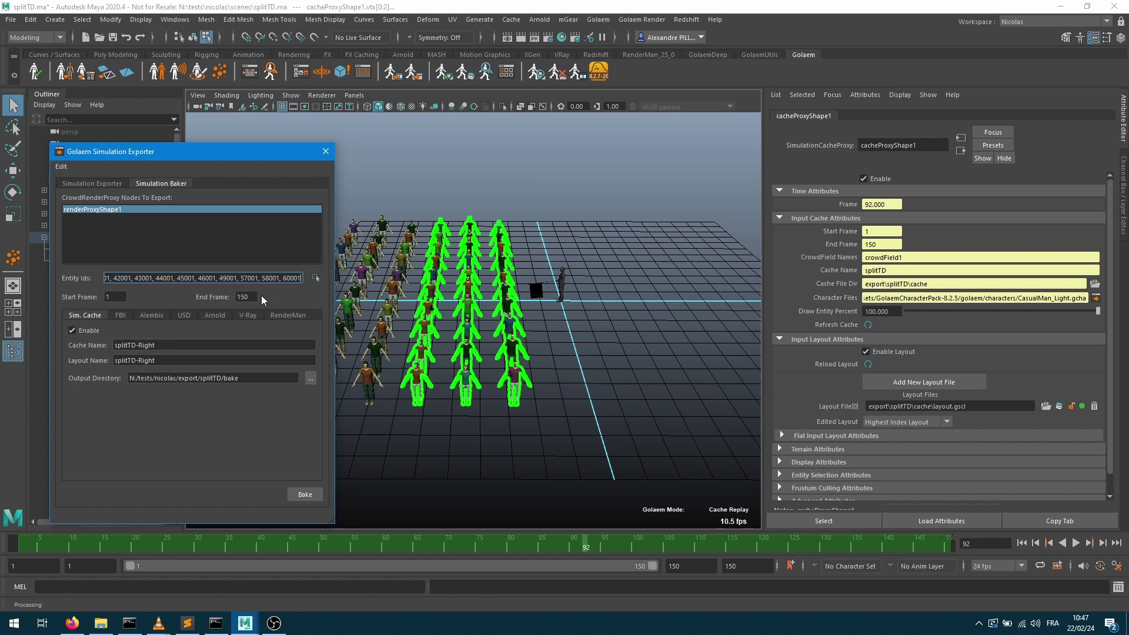
{"action": "left_click", "coordinate": [169, 343]}
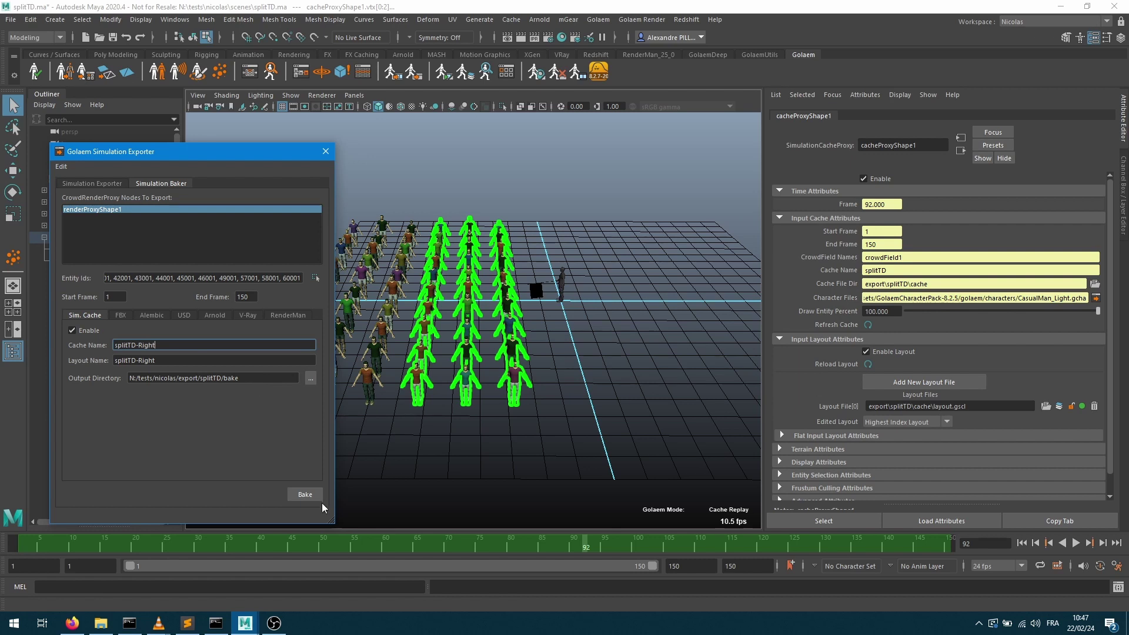
Bake the selected right-hand agents as splitTD-Right, saving the cache layout when prompted
{"action": "left_click", "coordinate": [303, 496]}
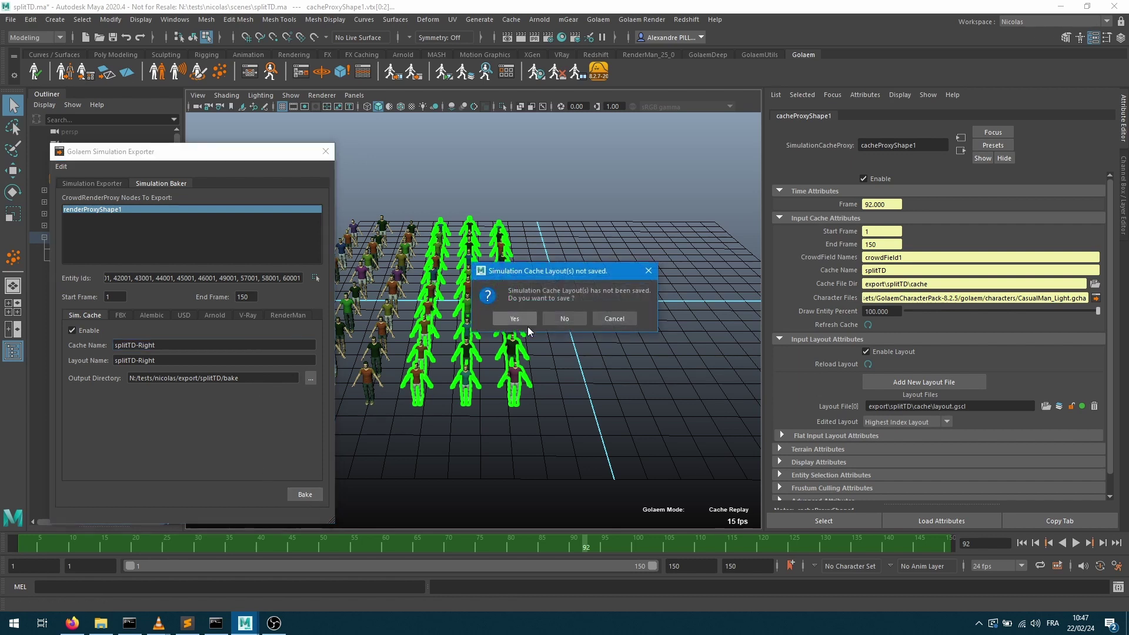
{"action": "left_click", "coordinate": [525, 318]}
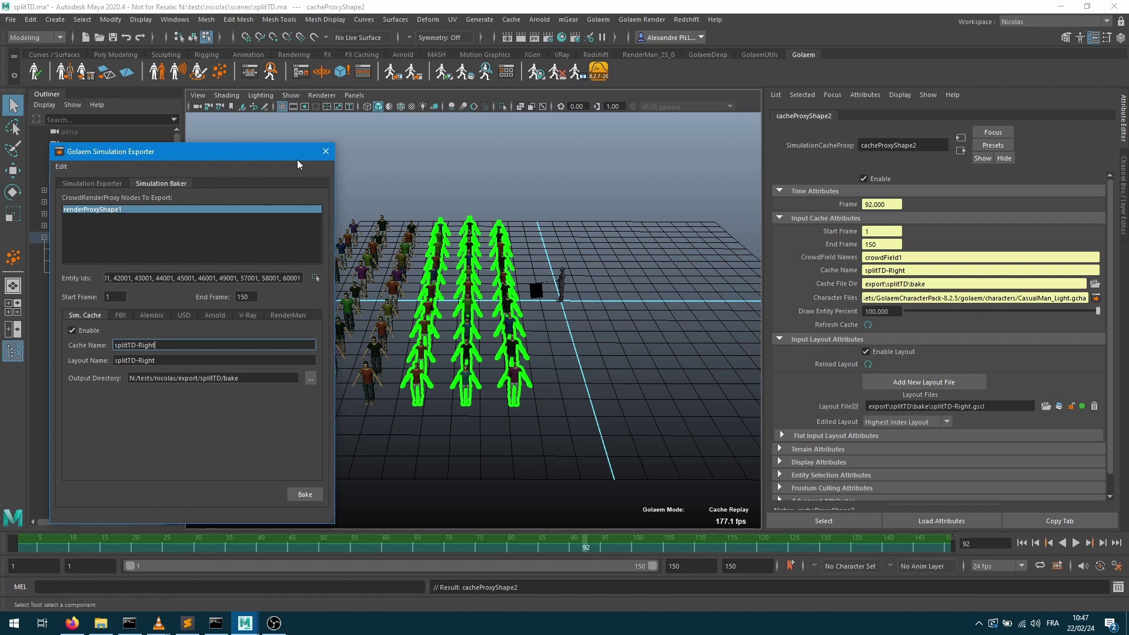
Disable cacheProxy1 so only cacheProxy2's baked columns show, then play and stop at frame 53
{"action": "left_click_drag", "start_coordinate": [223, 157], "coordinate": [331, 172]}
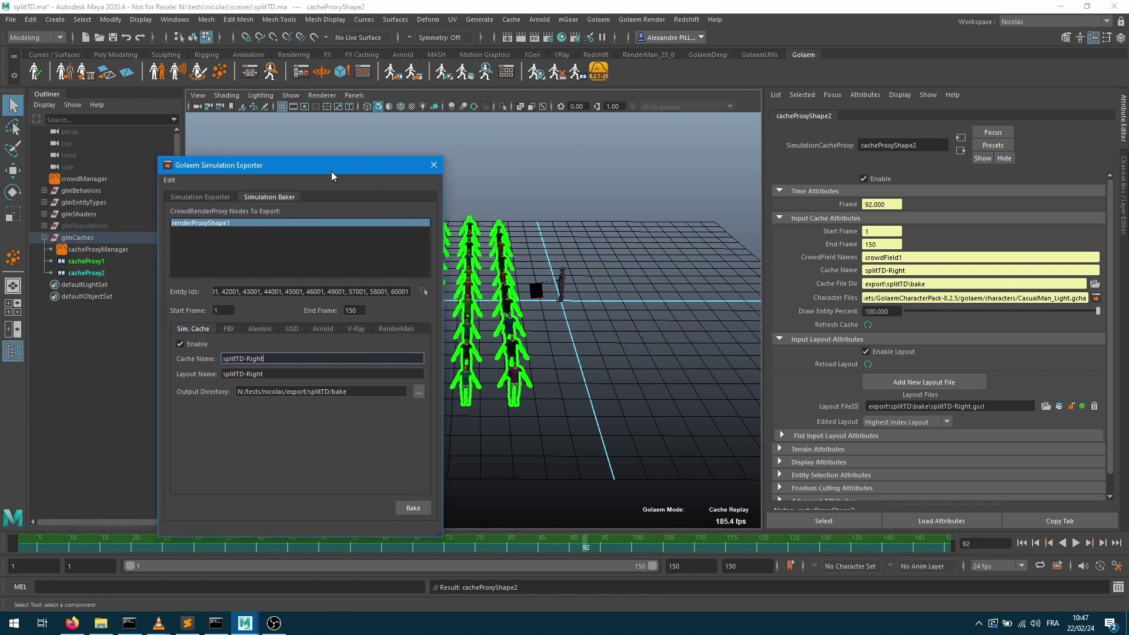
{"action": "left_click", "coordinate": [92, 273]}
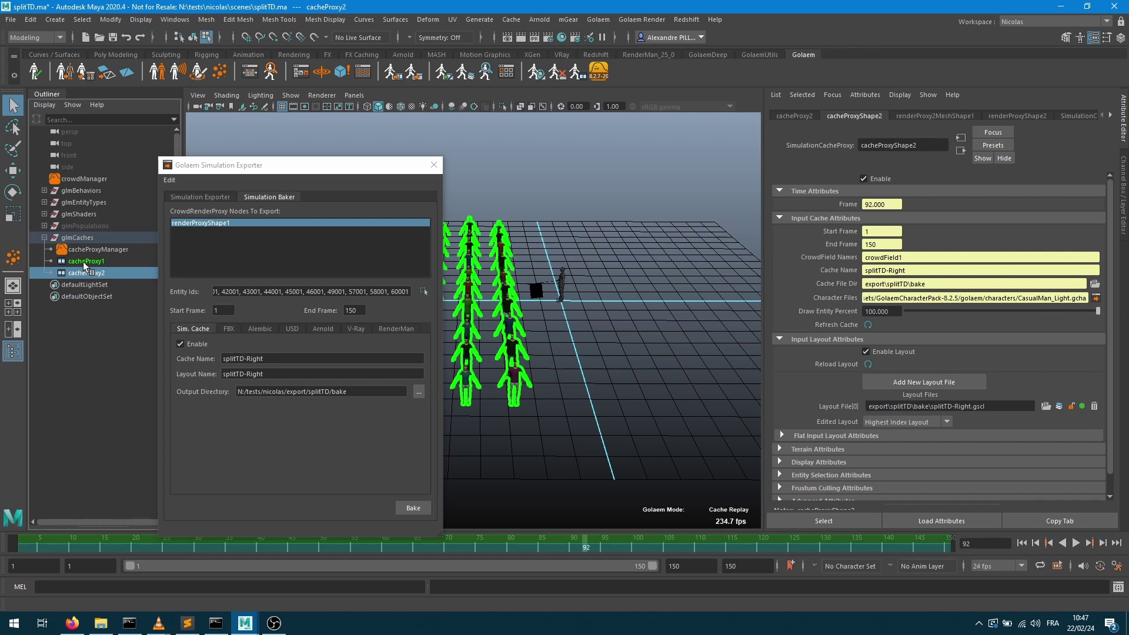
{"action": "left_click_drag", "start_coordinate": [323, 175], "coordinate": [746, 352]}
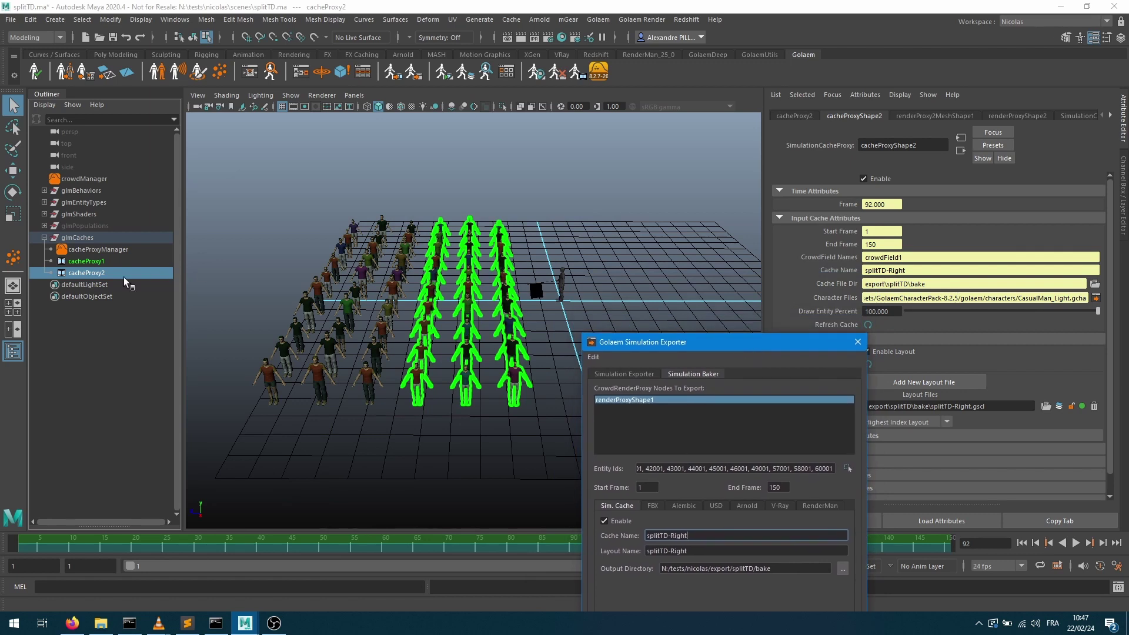
{"action": "left_click", "coordinate": [88, 261]}
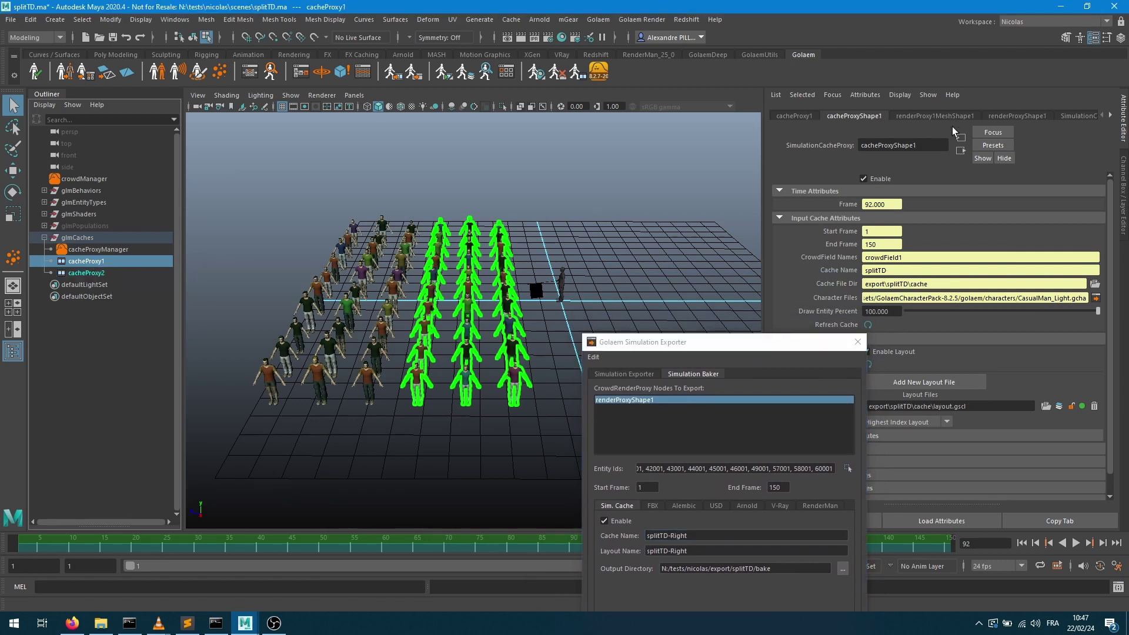
{"action": "left_click", "coordinate": [509, 178]}
{"action": "left_click", "coordinate": [88, 262]}
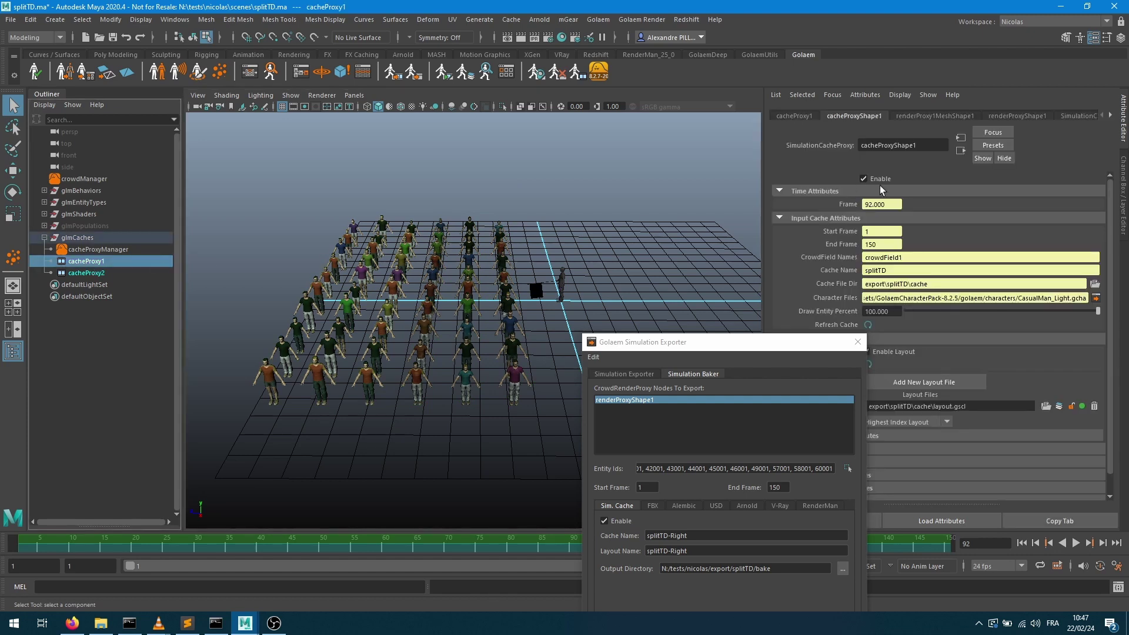
{"action": "left_click", "coordinate": [863, 179]}
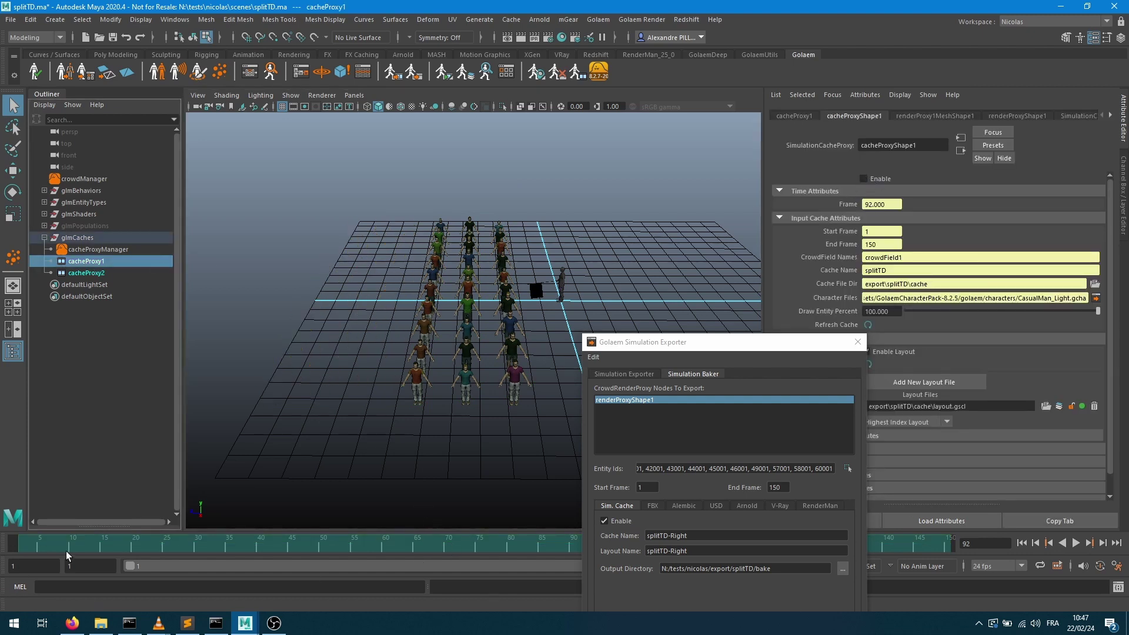
{"action": "key", "text": "alt+v"}
{"action": "key", "text": "Escape"}
Switch cacheProxy2's Enable off and back on, then play and scrub back to frame 48
{"action": "left_click", "coordinate": [87, 273]}
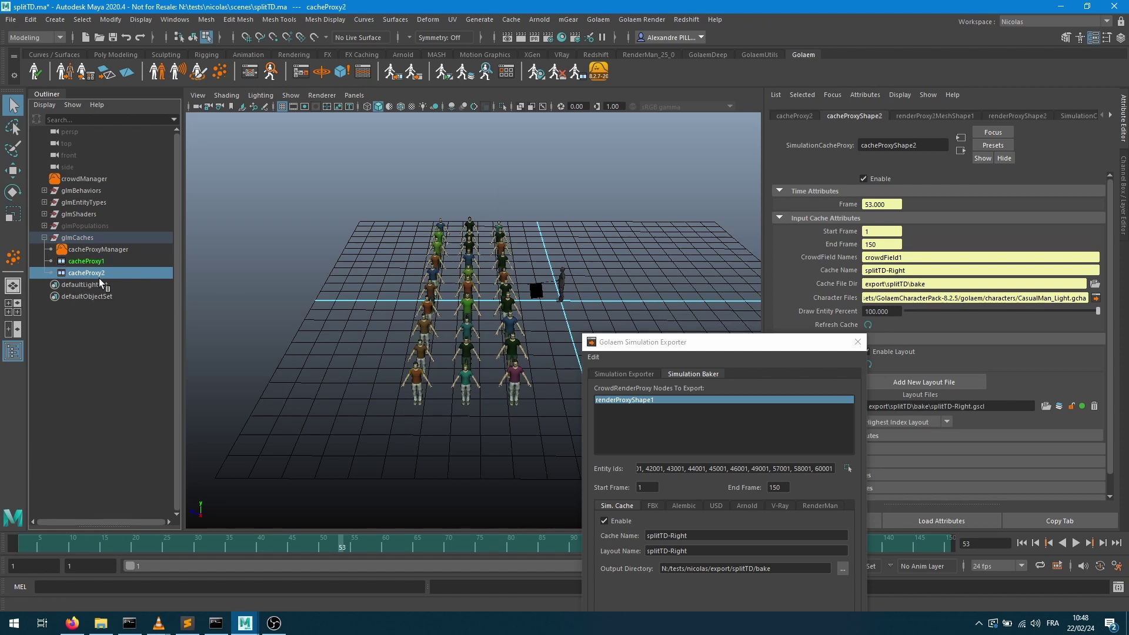
{"action": "left_click", "coordinate": [863, 178]}
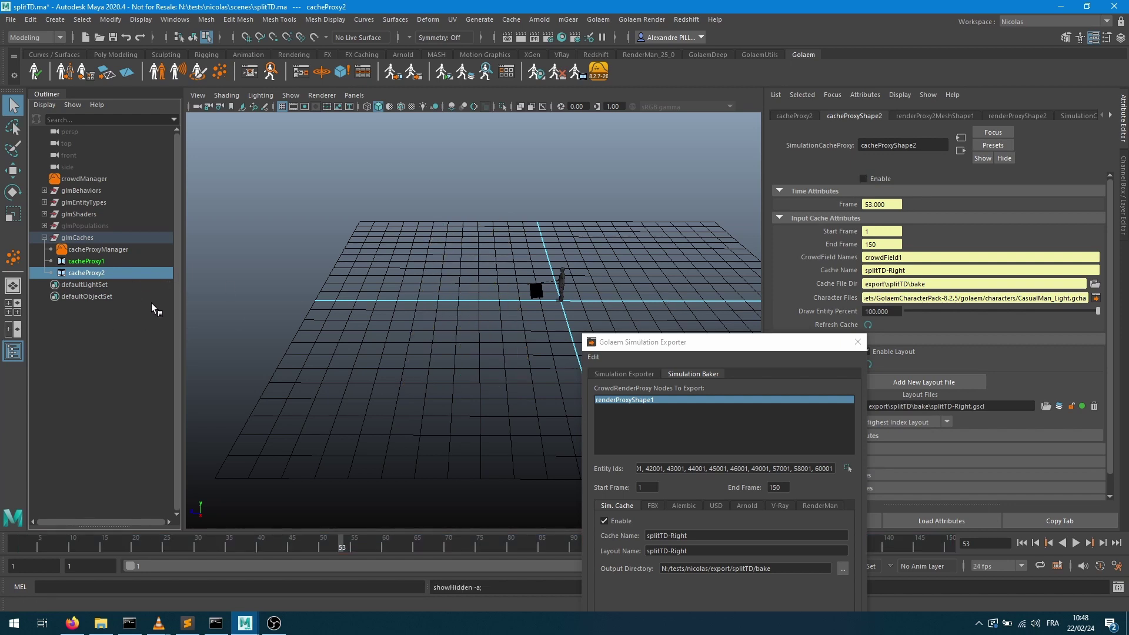
{"action": "left_click", "coordinate": [86, 261]}
{"action": "left_click", "coordinate": [86, 273]}
{"action": "left_click", "coordinate": [367, 542]}
{"action": "left_click", "coordinate": [864, 179]}
{"action": "key", "text": "alt+v"}
{"action": "left_click", "coordinate": [322, 544]}
{"action": "left_click_drag", "start_coordinate": [323, 544], "coordinate": [310, 543]}
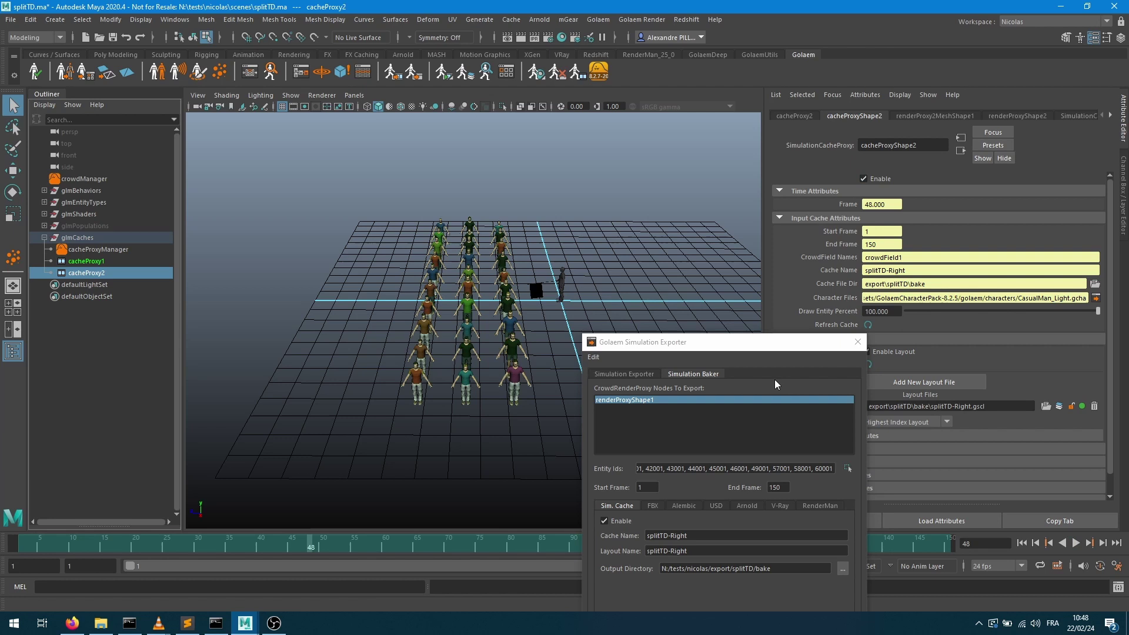
{"action": "left_click_drag", "start_coordinate": [751, 348], "coordinate": [611, 281]}
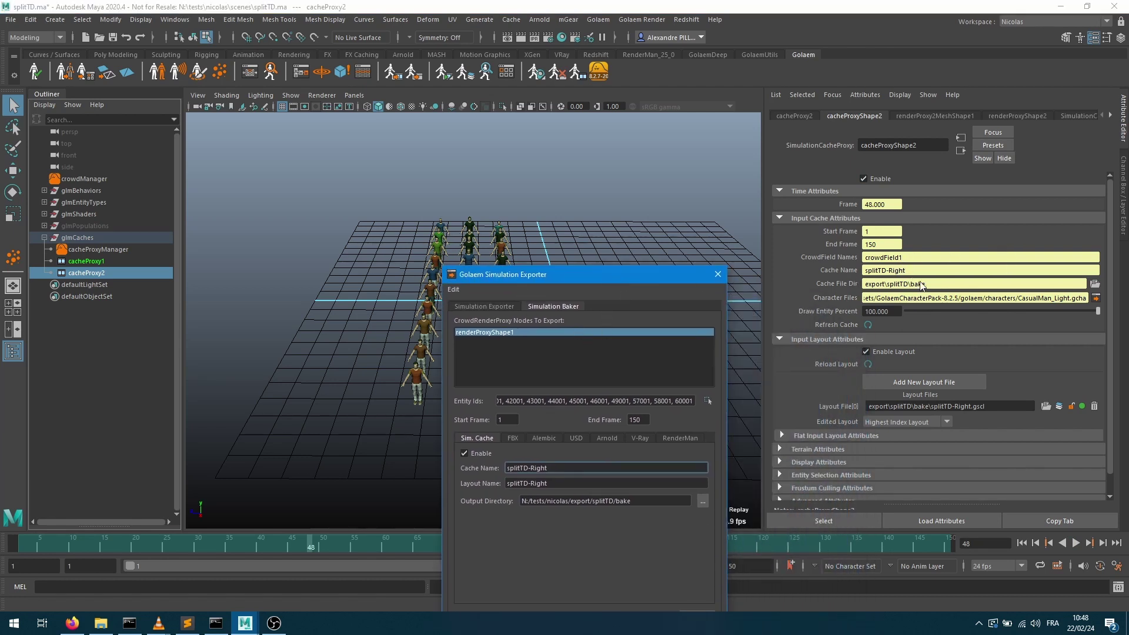
Break cacheProxyShape2's Cache Name and Cache File Dir connections to the crowd manager
{"action": "right_click", "coordinate": [884, 284]}
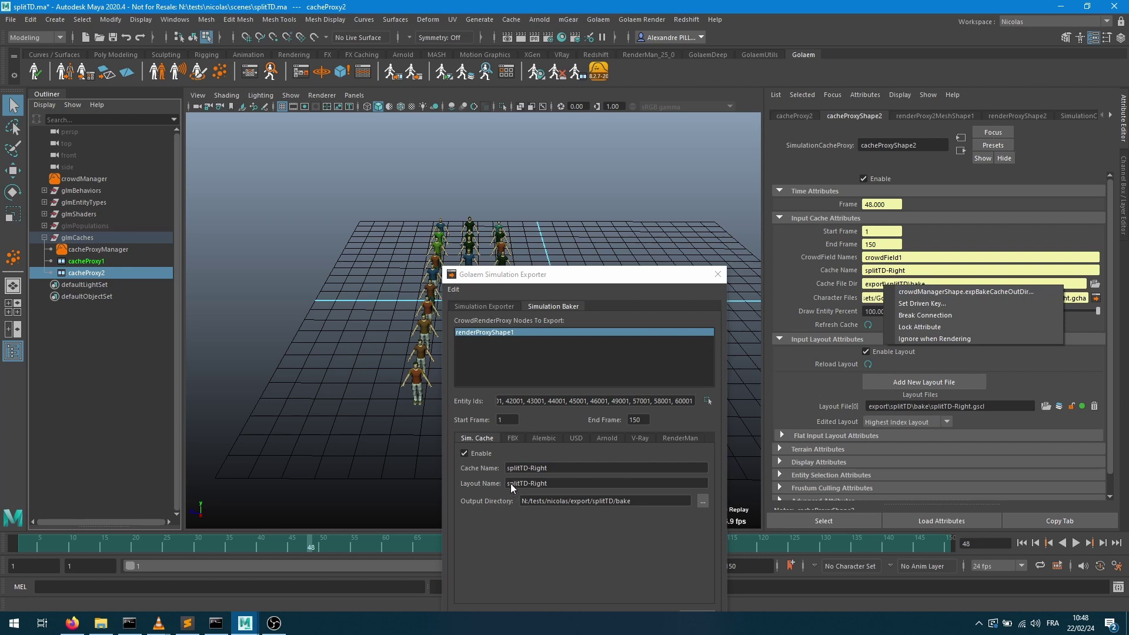
{"action": "left_click", "coordinate": [546, 468]}
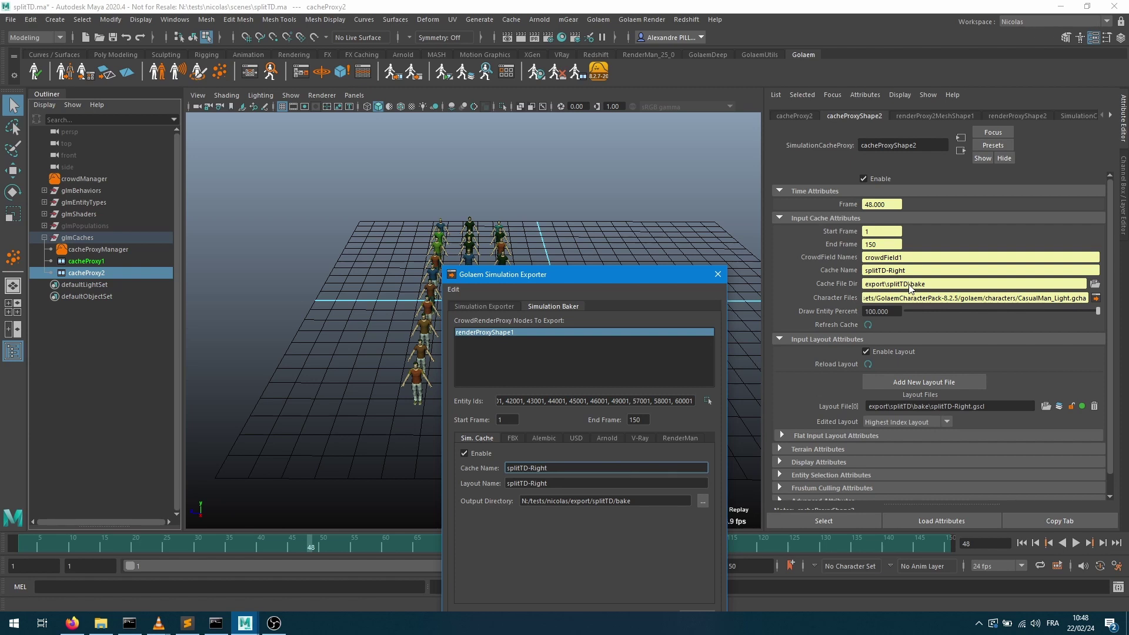
{"action": "right_click", "coordinate": [919, 270]}
{"action": "left_click", "coordinate": [945, 301]}
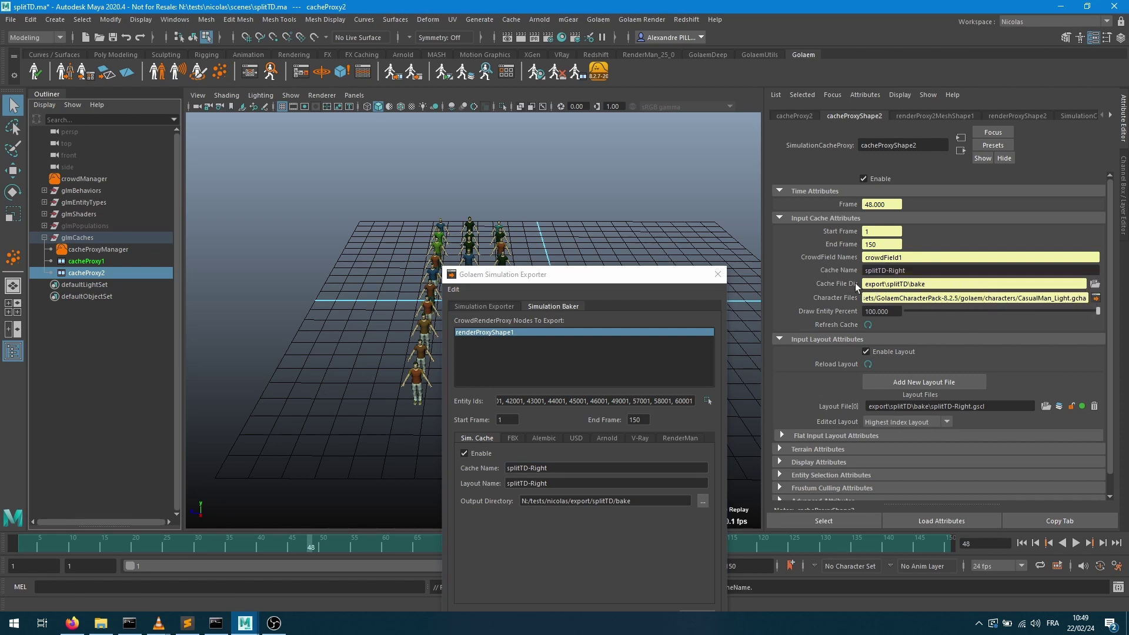
{"action": "right_click", "coordinate": [947, 284]}
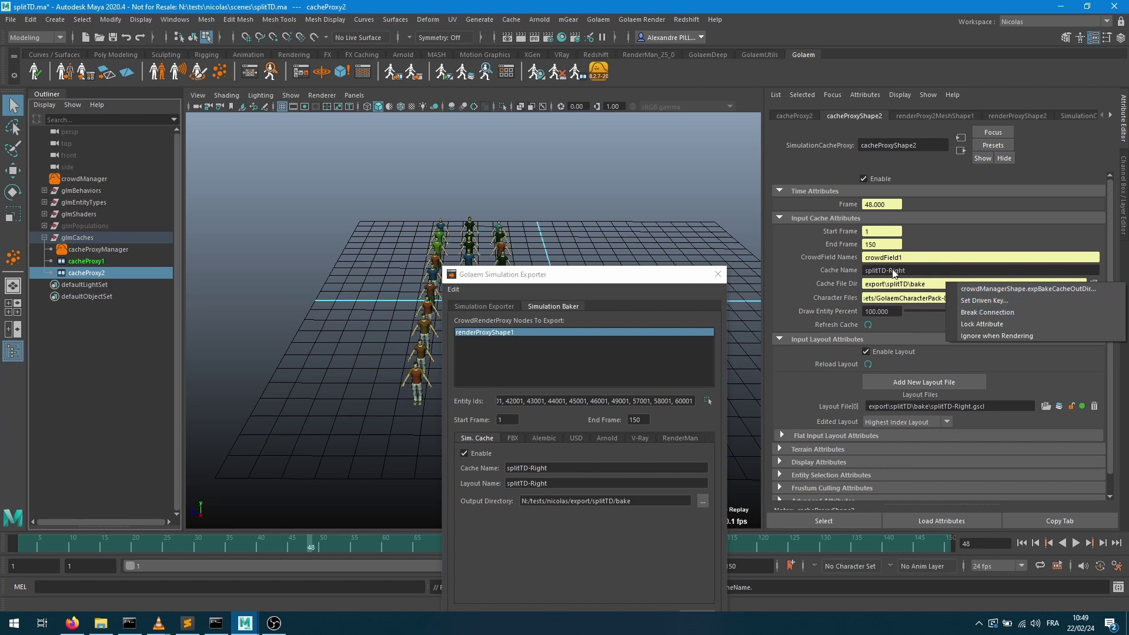
{"action": "left_click", "coordinate": [988, 313]}
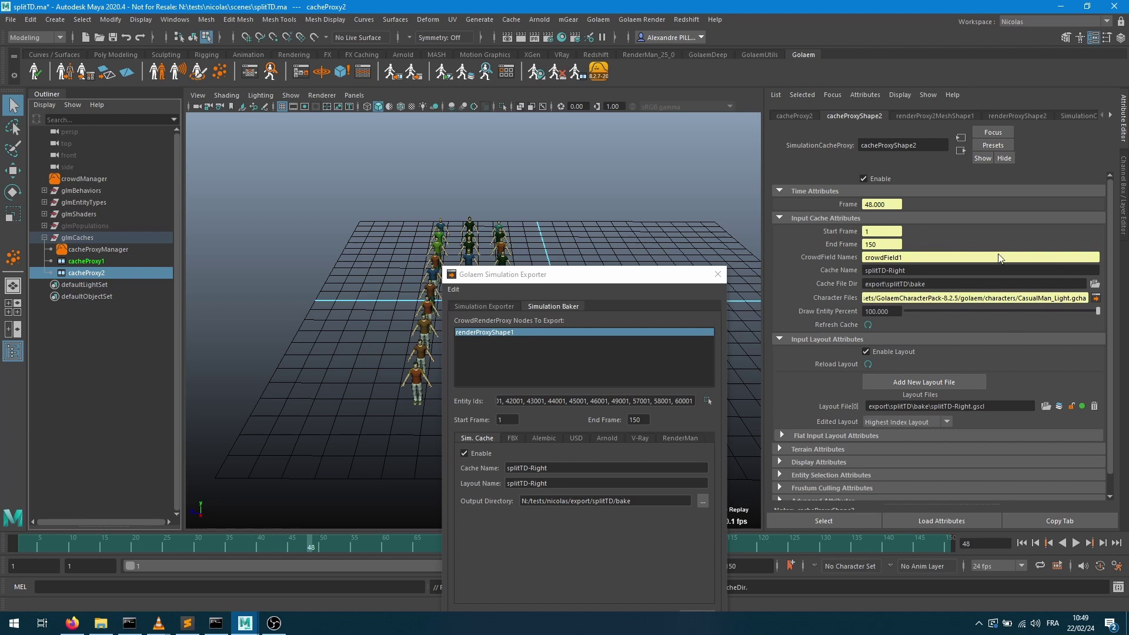
Disable cacheProxy2 and enable cacheProxy1 so the full crowd grid shows
{"action": "left_click", "coordinate": [871, 178]}
{"action": "left_click", "coordinate": [84, 261]}
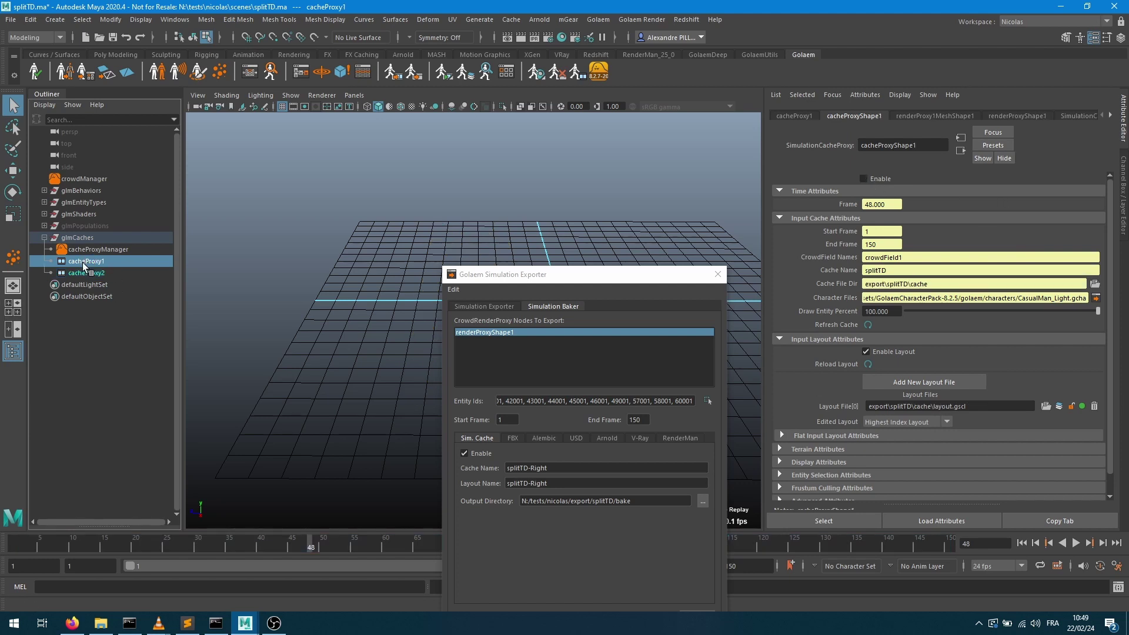
{"action": "left_click", "coordinate": [864, 178]}
Orbit to a top-down view and box-select the left-hand agent columns
{"action": "left_click_drag", "start_coordinate": [538, 276], "coordinate": [785, 184]}
{"action": "left_click_drag", "start_coordinate": [482, 353], "coordinate": [453, 338], "text": "alt"}
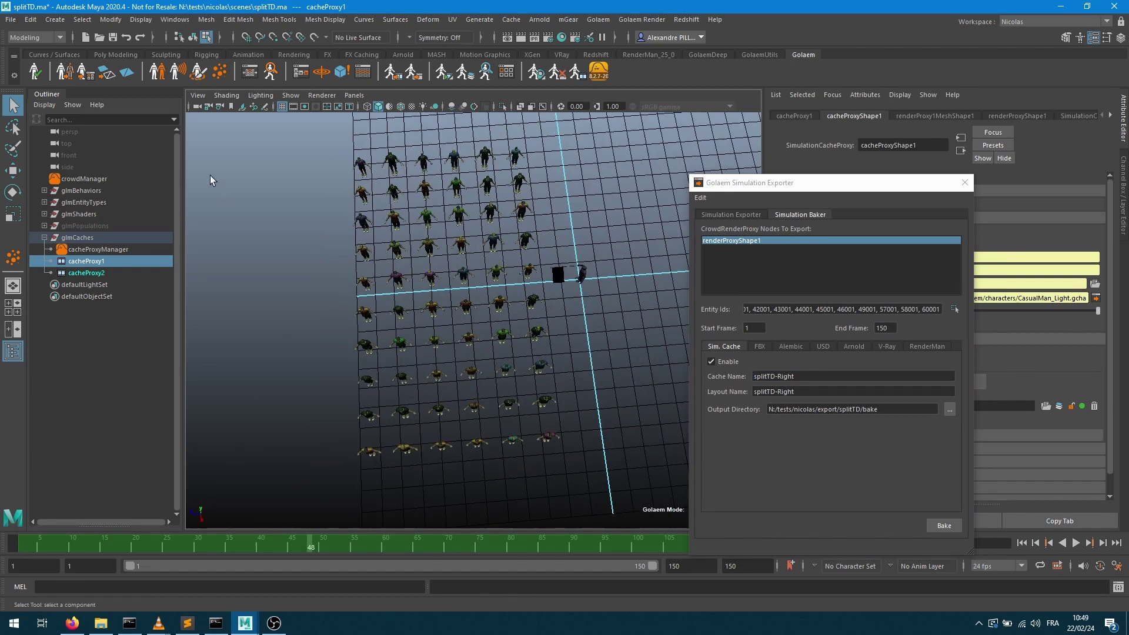
{"action": "left_click_drag", "start_coordinate": [468, 274], "coordinate": [476, 299], "text": "alt"}
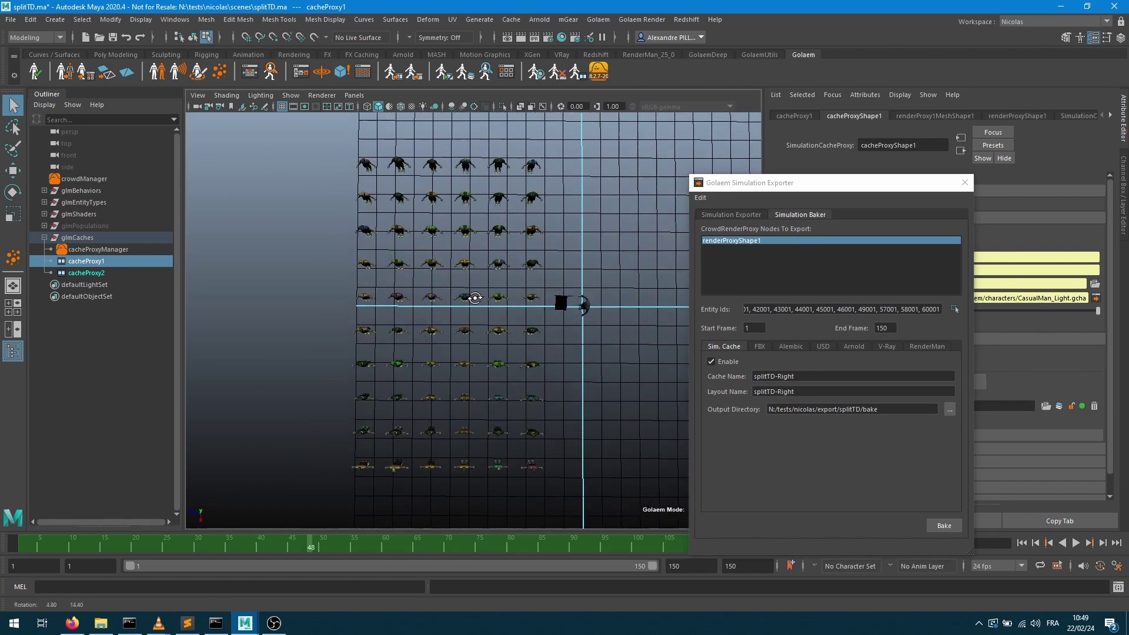
{"action": "left_click_drag", "start_coordinate": [265, 135], "coordinate": [443, 510]}
Load the left agents' IDs into Entity Ids and rename the cache to splitTD-Left
{"action": "left_click", "coordinate": [955, 308]}
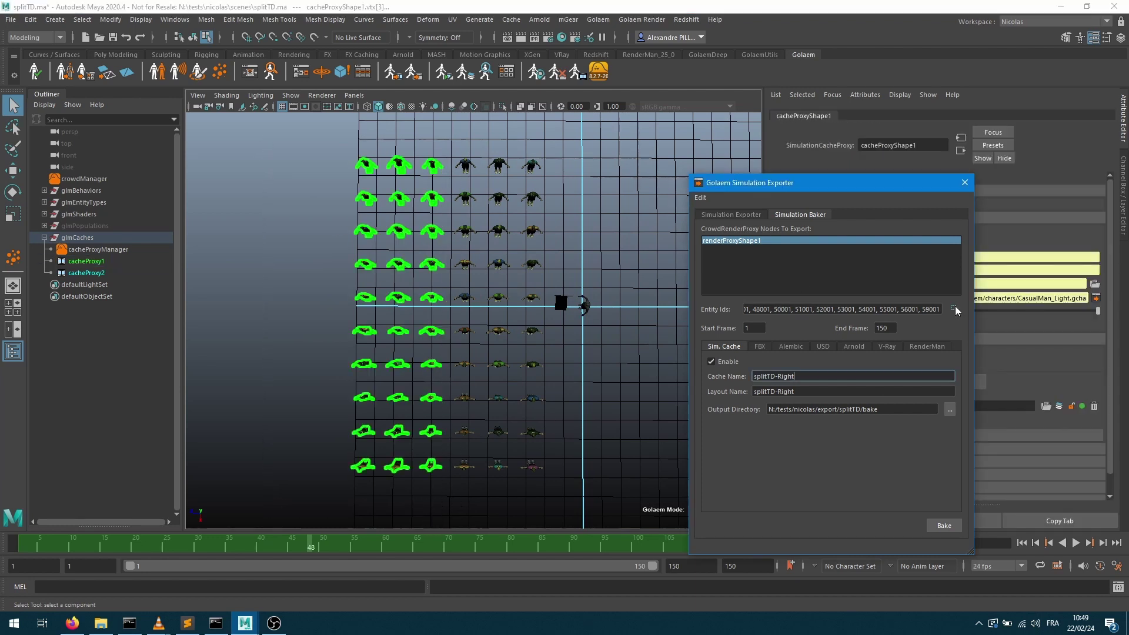
{"action": "double_click", "coordinate": [779, 377]}
{"action": "key", "text": "Home"}
{"action": "key", "text": "Right"}
{"action": "key", "text": "Left"}
{"action": "key", "text": "Left"}
{"action": "key", "text": "shift+Right"}
{"action": "key", "text": "shift+Right"}
{"action": "key", "text": "shift+Right"}
{"action": "key", "text": "shift+Right"}
{"action": "key", "text": "shift+Right"}
{"action": "type", "text": "Left"}
{"action": "key", "text": "Return"}
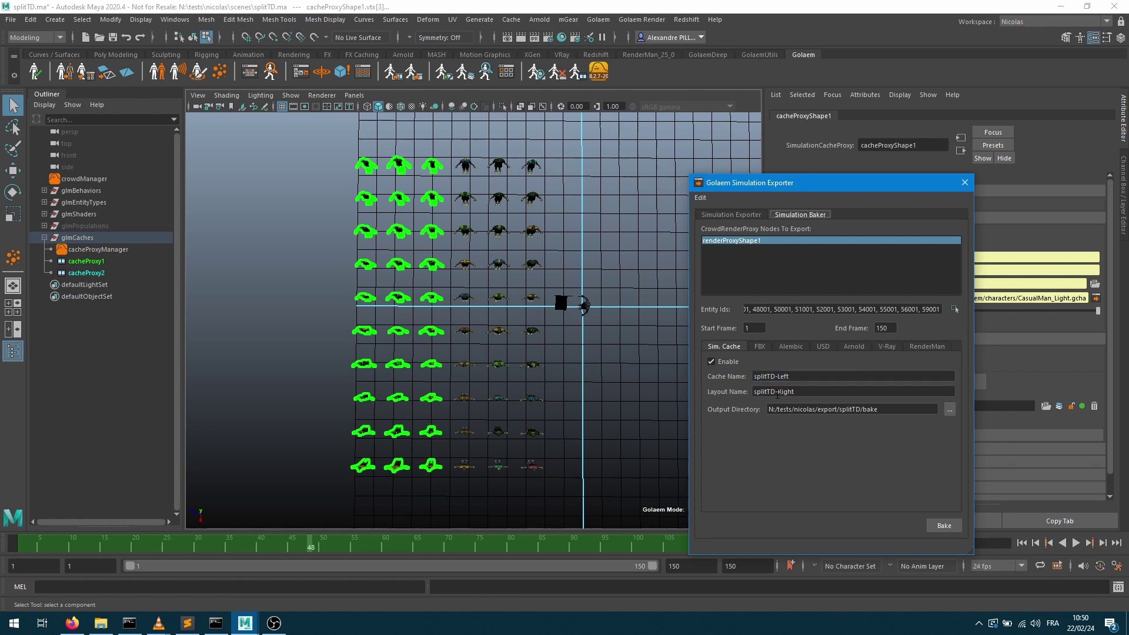
Rename the layout name from splitTD-Right to splitTD-Left
{"action": "left_click", "coordinate": [776, 393]}
{"action": "key", "text": "Home"}
{"action": "key", "text": "Right"}
{"action": "key", "text": "shift+Right"}
{"action": "key", "text": "shift+Right"}
{"action": "key", "text": "Right"}
{"action": "key", "text": "Right"}
{"action": "key", "text": "Right"}
{"action": "key", "text": "Right"}
{"action": "key", "text": "Right"}
{"action": "key", "text": "Right"}
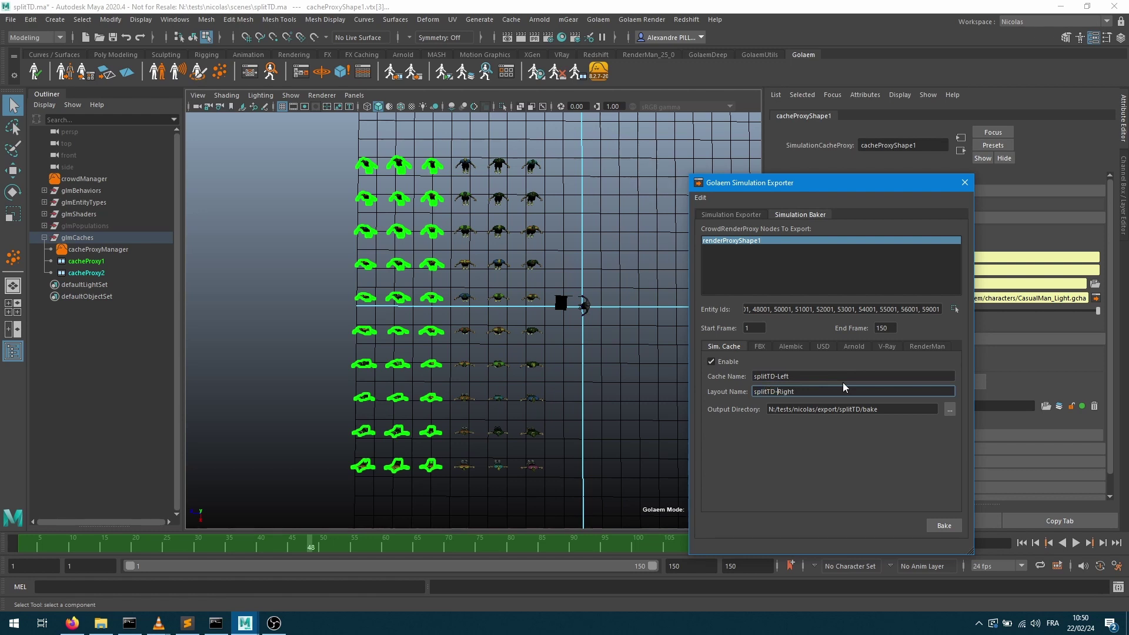
{"action": "key", "text": "shift+Right"}
{"action": "key", "text": "shift+Right"}
{"action": "key", "text": "shift+Right"}
{"action": "key", "text": "shift+Right"}
{"action": "key", "text": "shift+Right"}
{"action": "type", "text": "Left"}
{"action": "key", "text": "shift+Tab"}
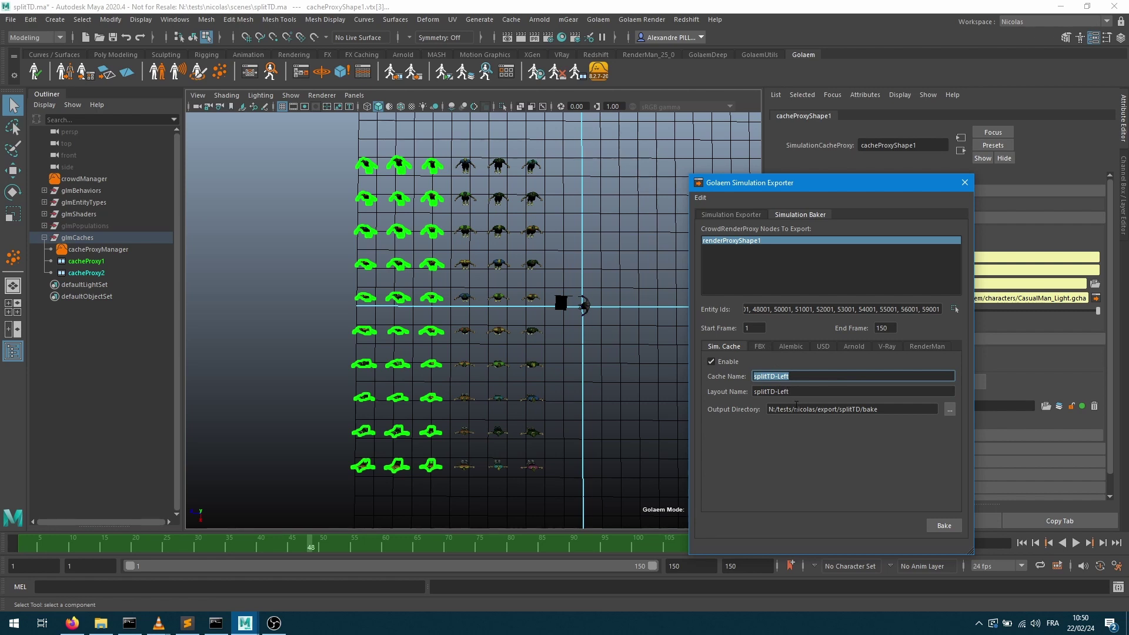
Bake the left-hand agents into export/splitTD/bake, saving the cache layout when prompted
{"action": "left_click", "coordinate": [869, 413]}
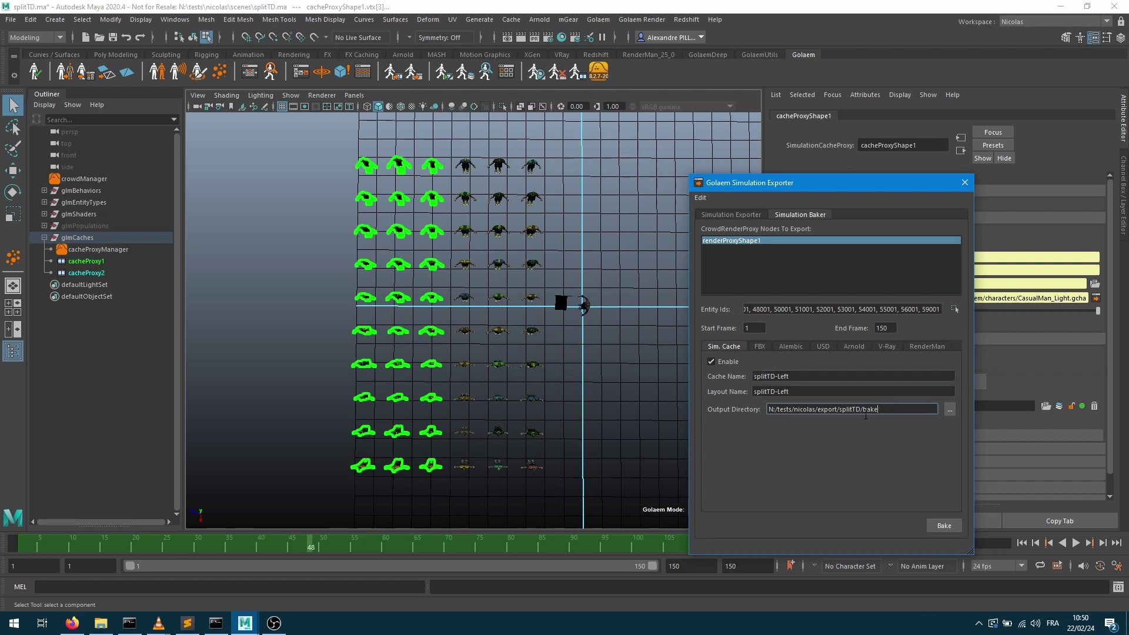
{"action": "left_click", "coordinate": [940, 524]}
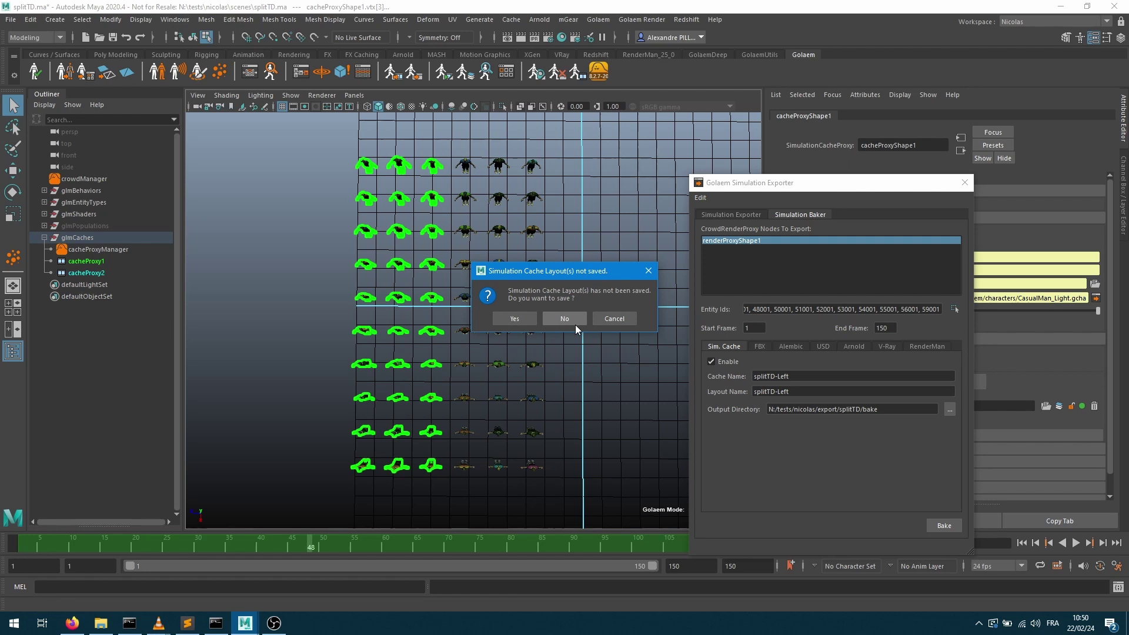
{"action": "left_click", "coordinate": [521, 318]}
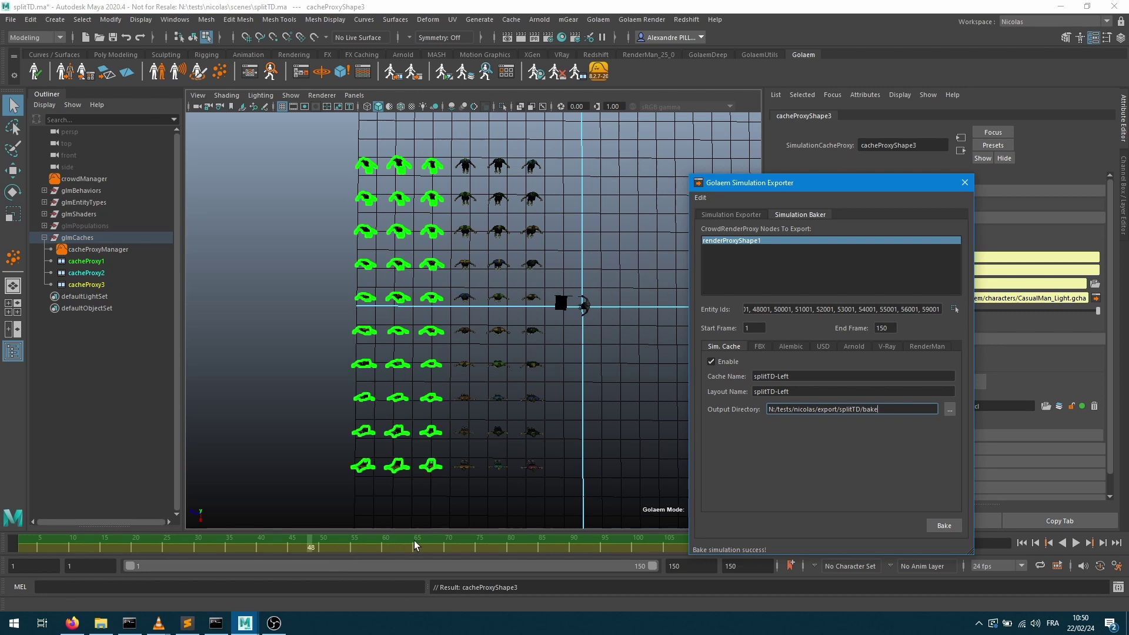
Disable cacheProxy1 to hide the full crowd and enable cacheProxy2's right-side crowd
{"action": "left_click", "coordinate": [87, 284]}
{"action": "left_click", "coordinate": [88, 261]}
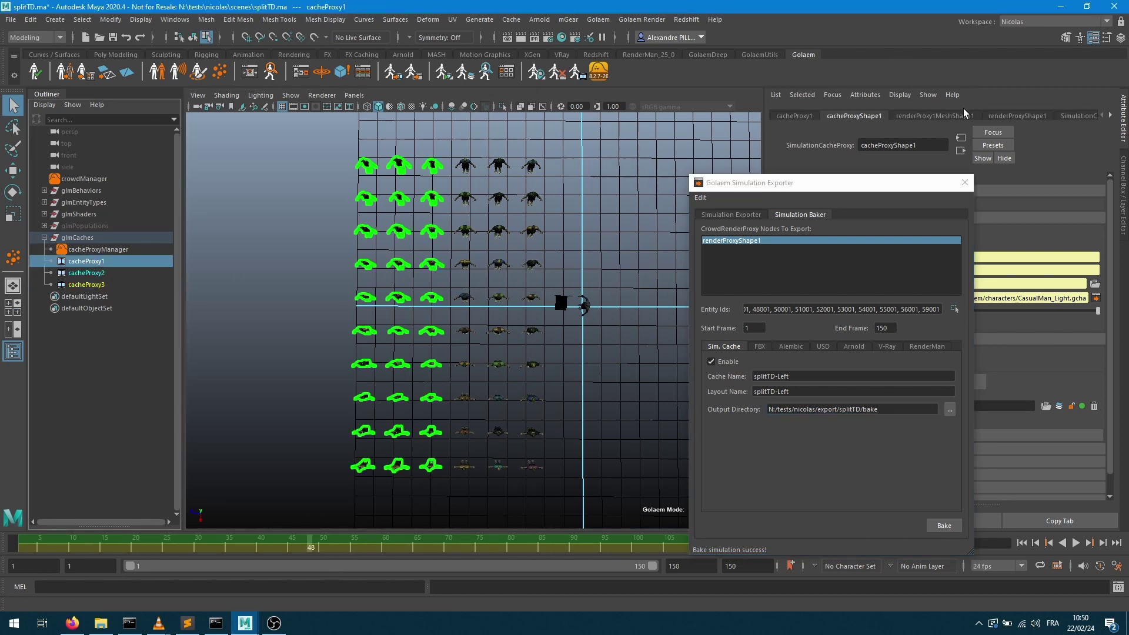
{"action": "left_click_drag", "start_coordinate": [888, 180], "coordinate": [874, 239]}
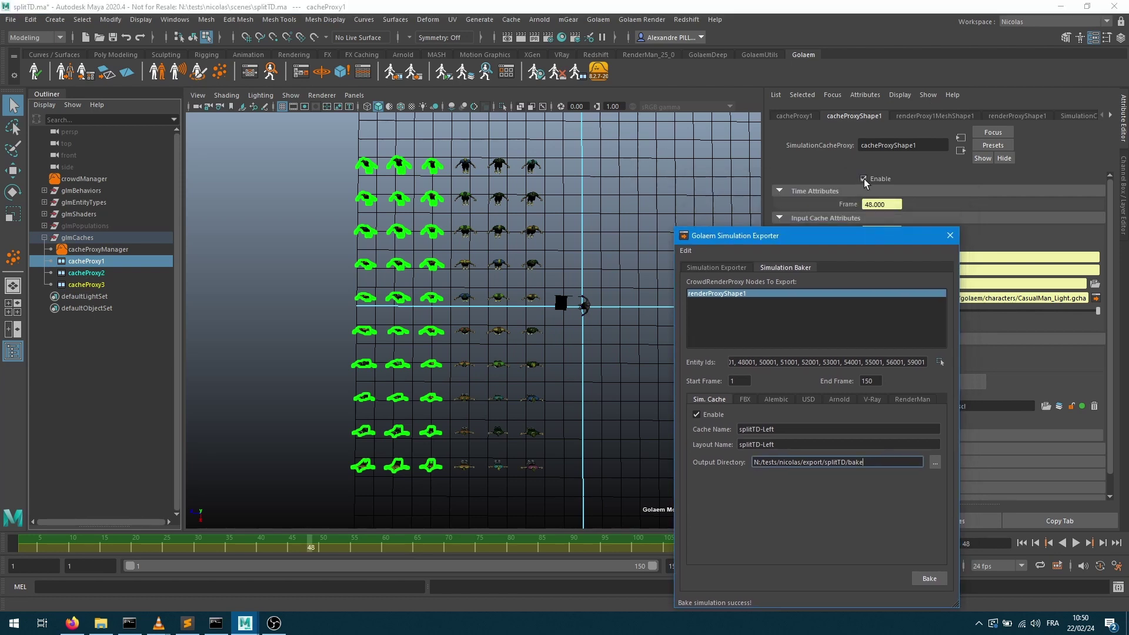
{"action": "left_click", "coordinate": [864, 179]}
{"action": "left_click", "coordinate": [88, 284]}
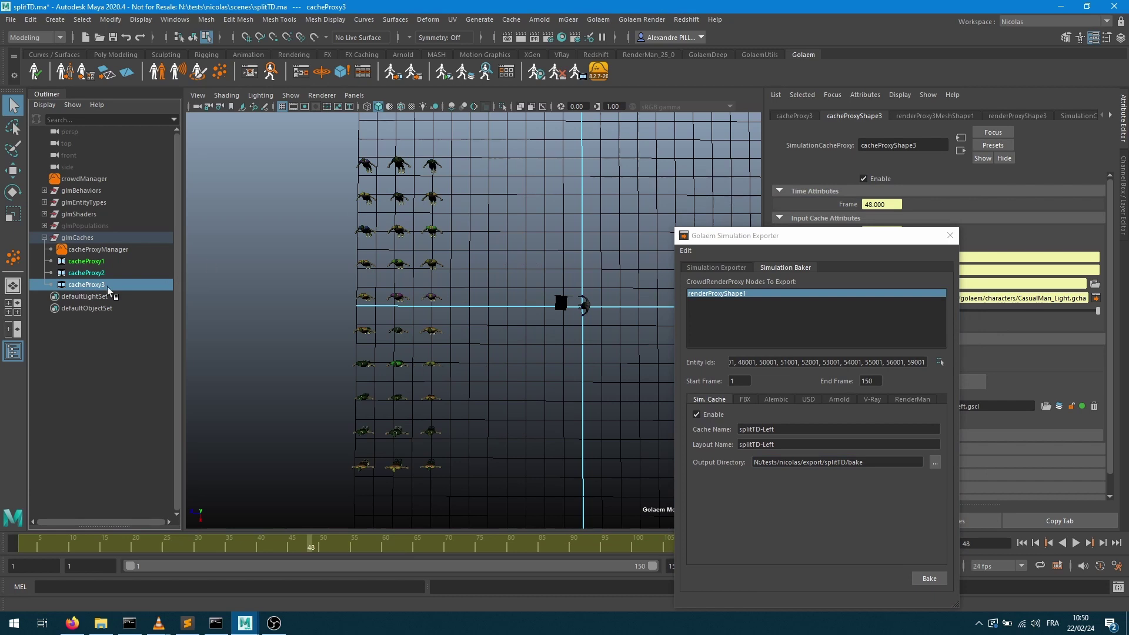
{"action": "left_click", "coordinate": [88, 273]}
{"action": "left_click", "coordinate": [863, 178]}
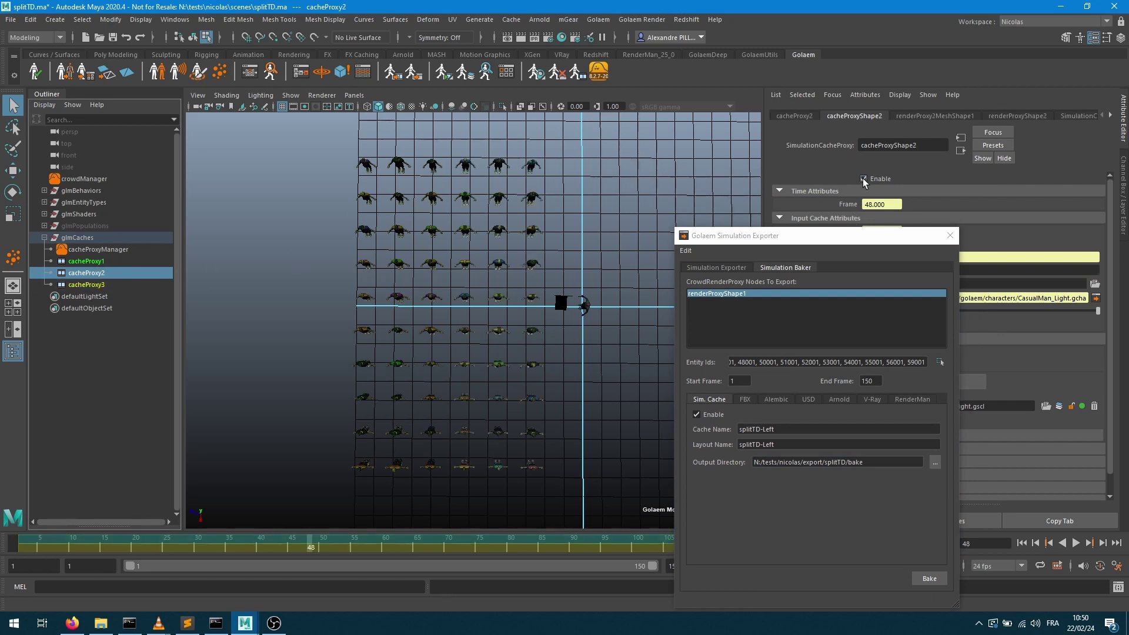
Lower the cache proxy manager's Display Color Weight to 0.149 to reduce the crowd tint
{"action": "left_click_drag", "start_coordinate": [496, 346], "coordinate": [454, 313], "text": "alt"}
{"action": "right_click_drag", "start_coordinate": [455, 321], "coordinate": [359, 289], "text": "alt"}
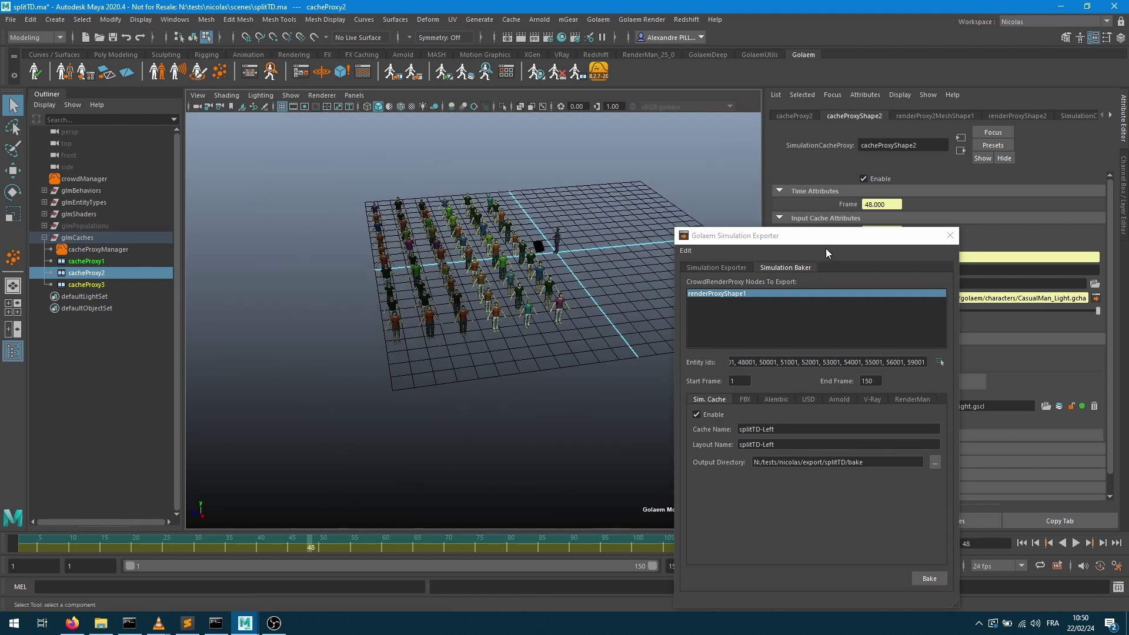
{"action": "left_click", "coordinate": [950, 235]}
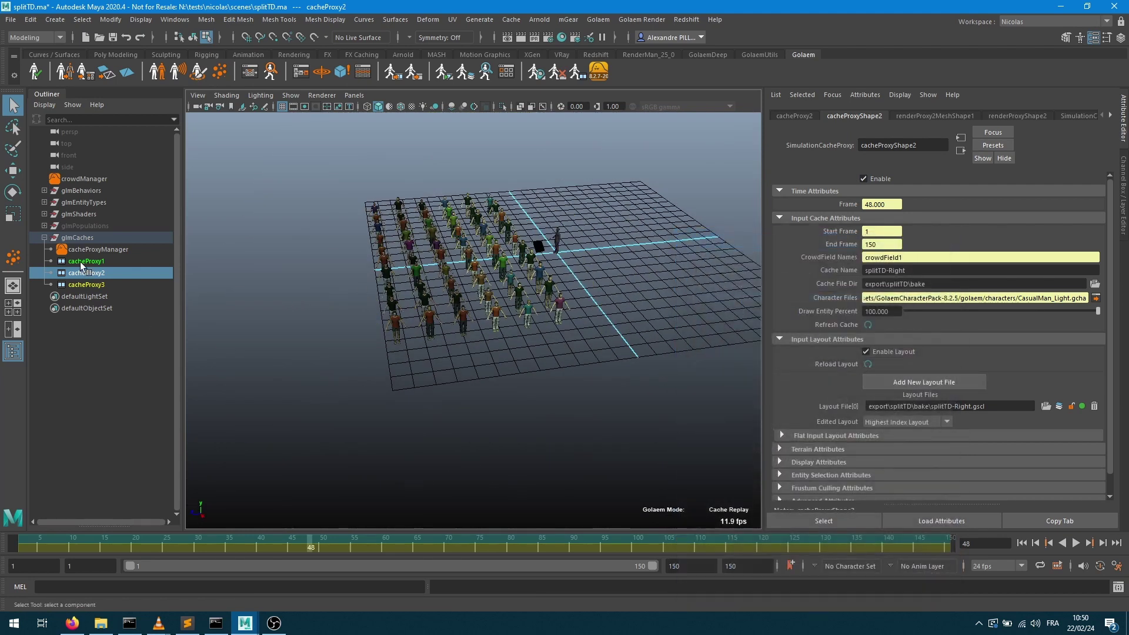
{"action": "left_click", "coordinate": [94, 250]}
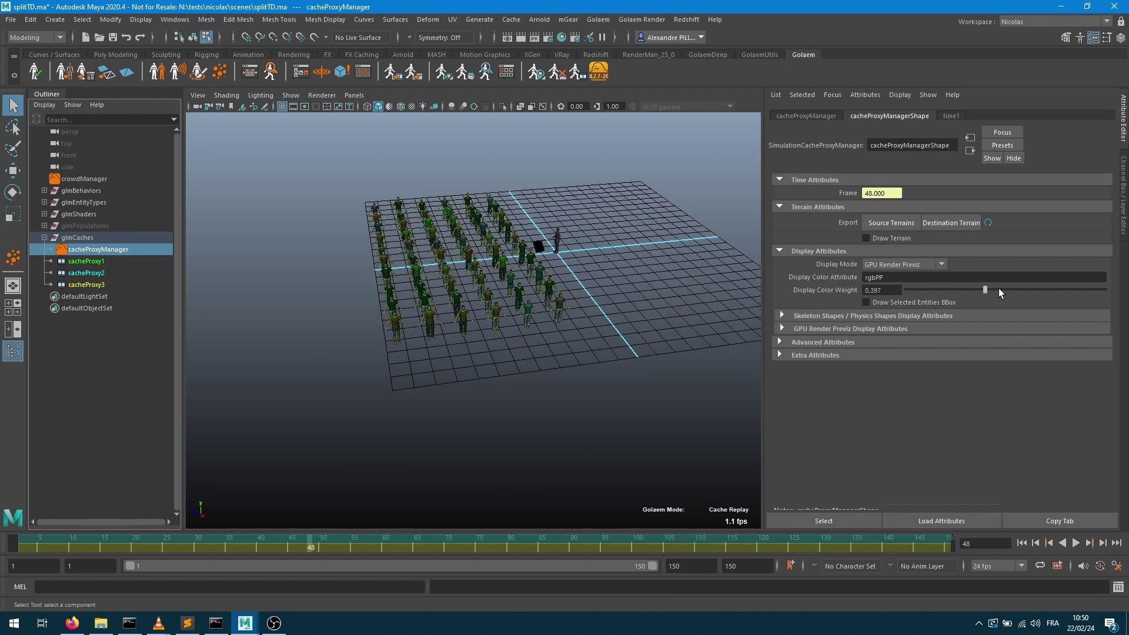
{"action": "left_click_drag", "start_coordinate": [998, 288], "coordinate": [936, 291]}
{"action": "key", "text": "f"}
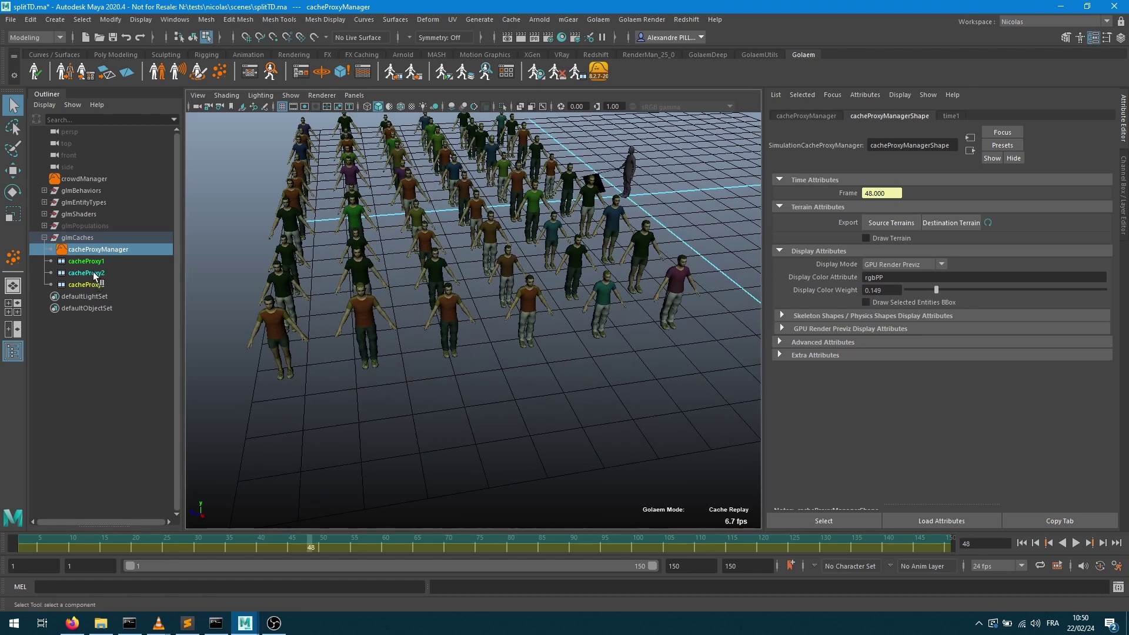
Inspect cacheProxy2 and splitTD-Left cache attributes, toggling the splitTD-Left crowd off and back on
{"action": "left_click", "coordinate": [87, 274]}
{"action": "left_click", "coordinate": [855, 116]}
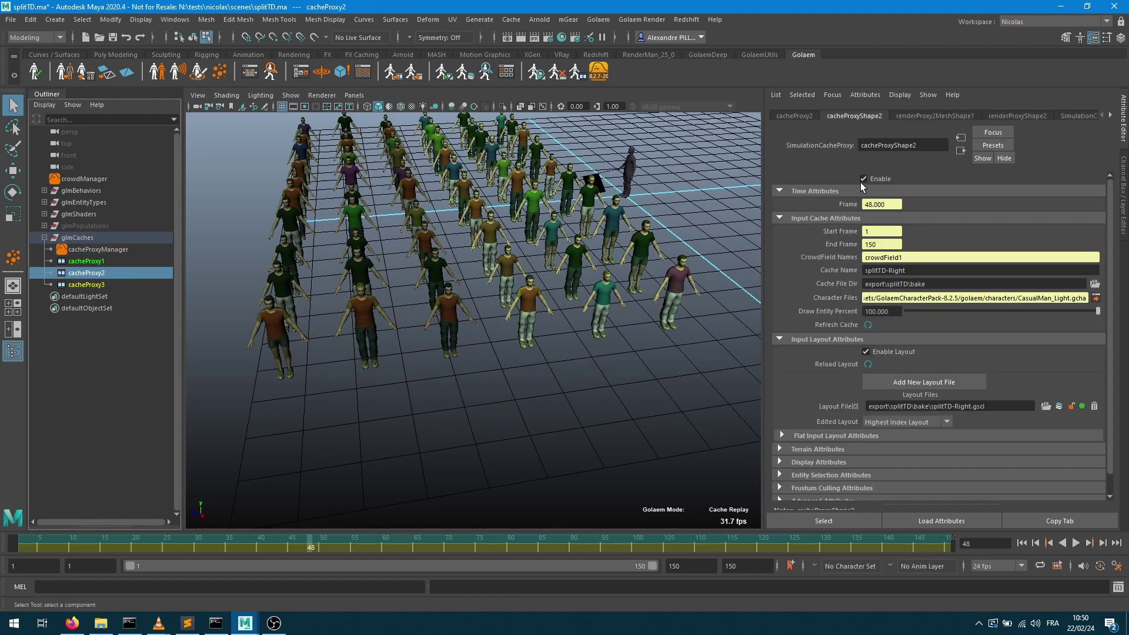
{"action": "left_click", "coordinate": [85, 285]}
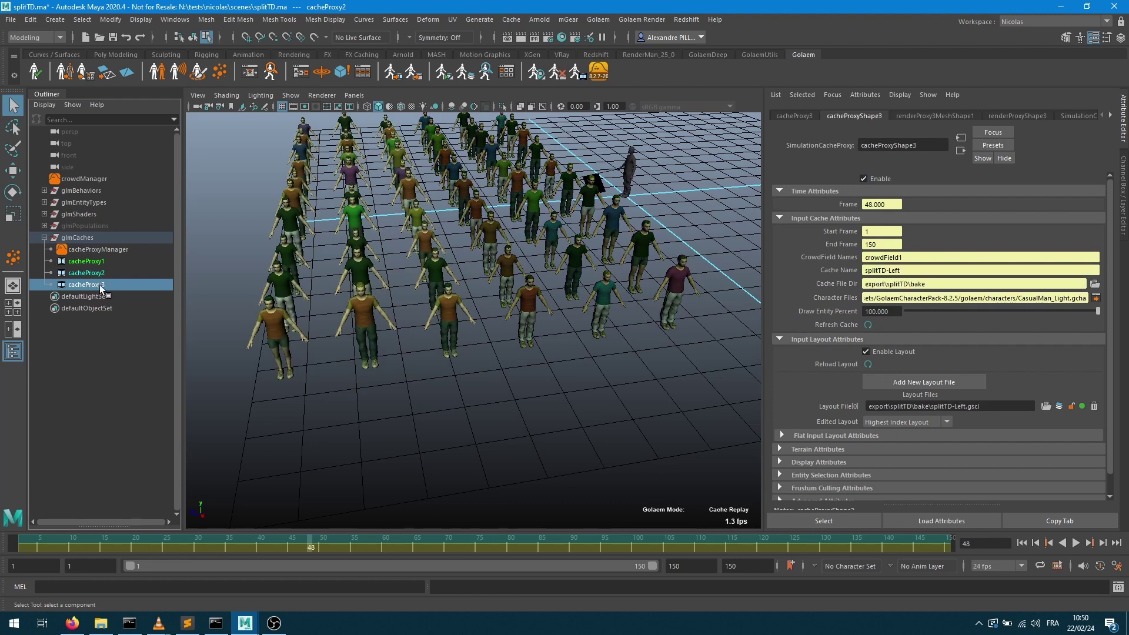
{"action": "left_click", "coordinate": [869, 175]}
{"action": "left_click", "coordinate": [868, 175]}
Add the scene's crowd caches to the Cache Library, then delete the extra splitTD cards
{"action": "left_click_drag", "start_coordinate": [724, 264], "coordinate": [625, 295], "text": "alt"}
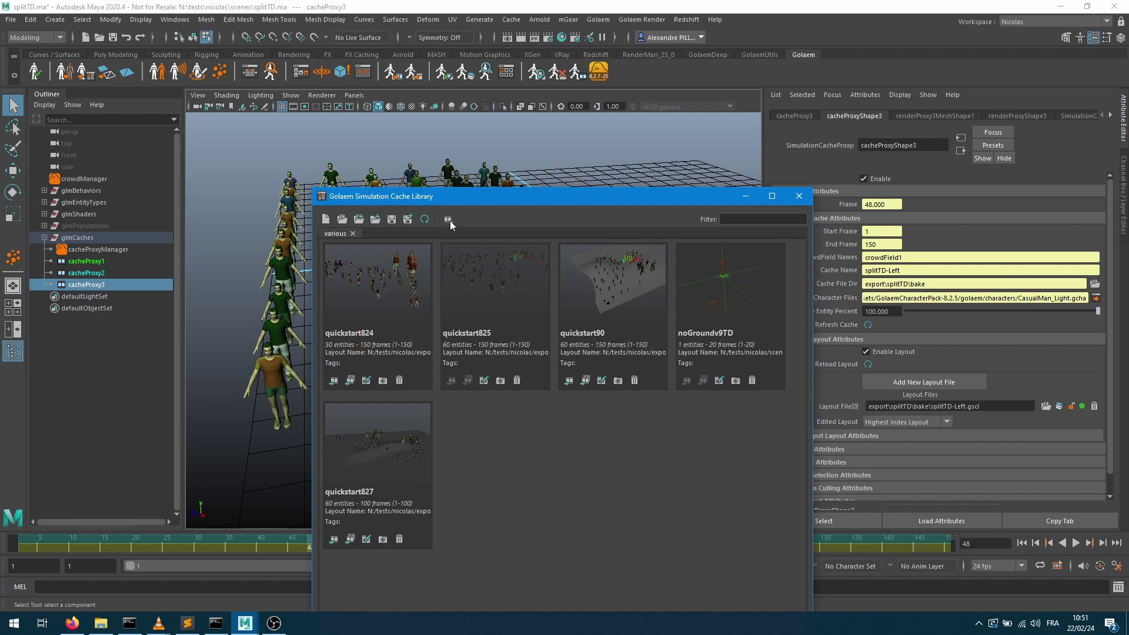
{"action": "left_click_drag", "start_coordinate": [450, 224], "coordinate": [62, 281]}
{"action": "left_click_drag", "start_coordinate": [132, 316], "coordinate": [97, 341]}
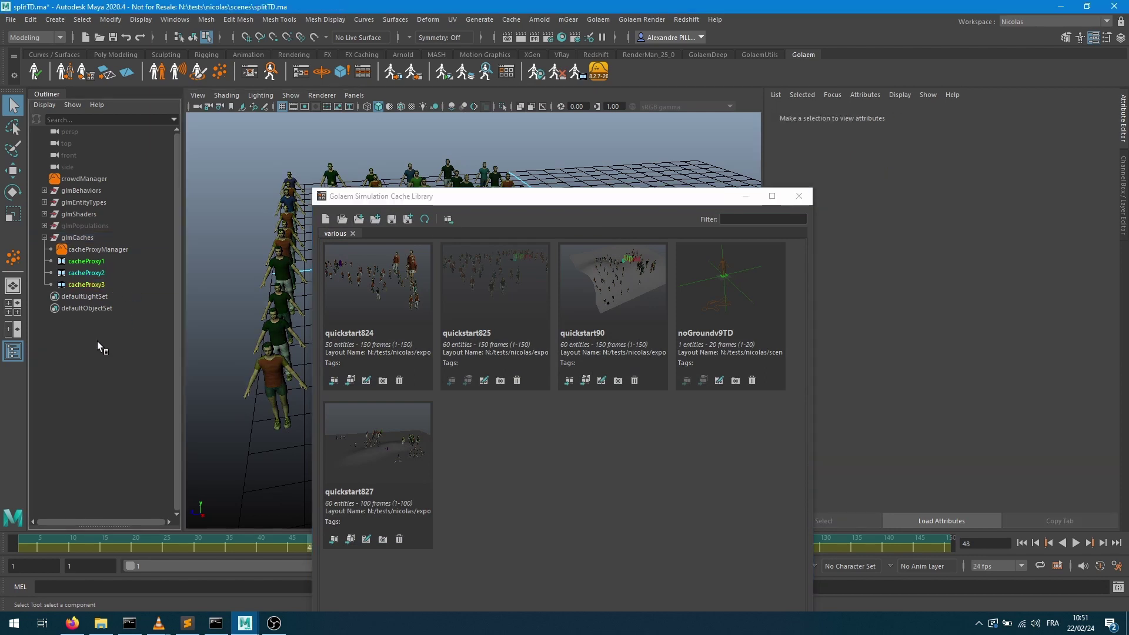
{"action": "left_click", "coordinate": [448, 220]}
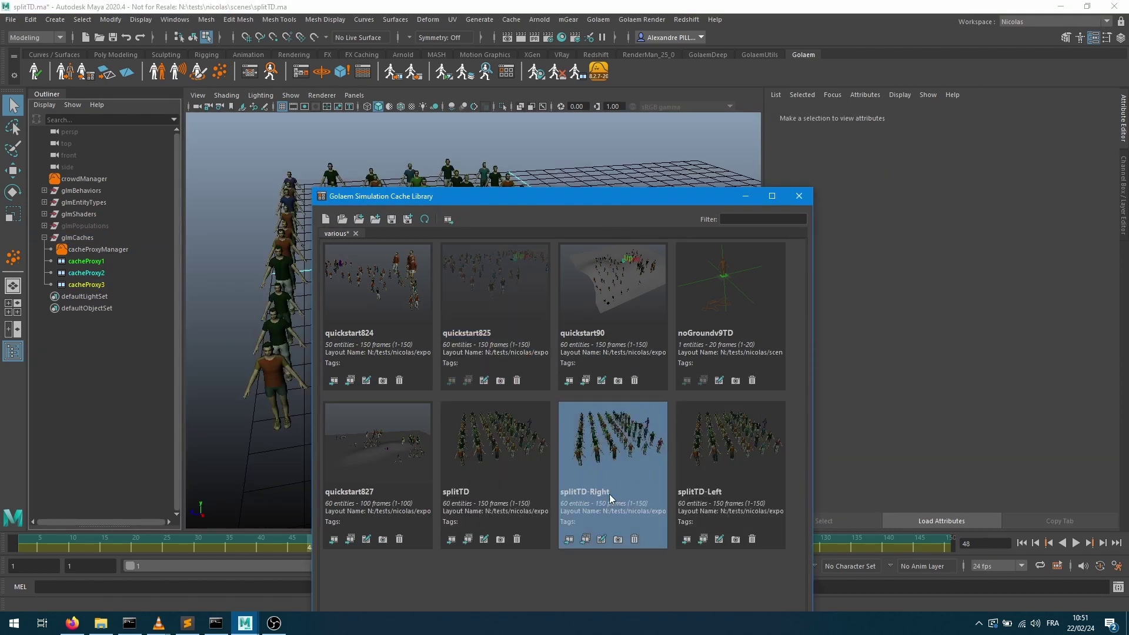
{"action": "mouse_move", "coordinate": [467, 522]}
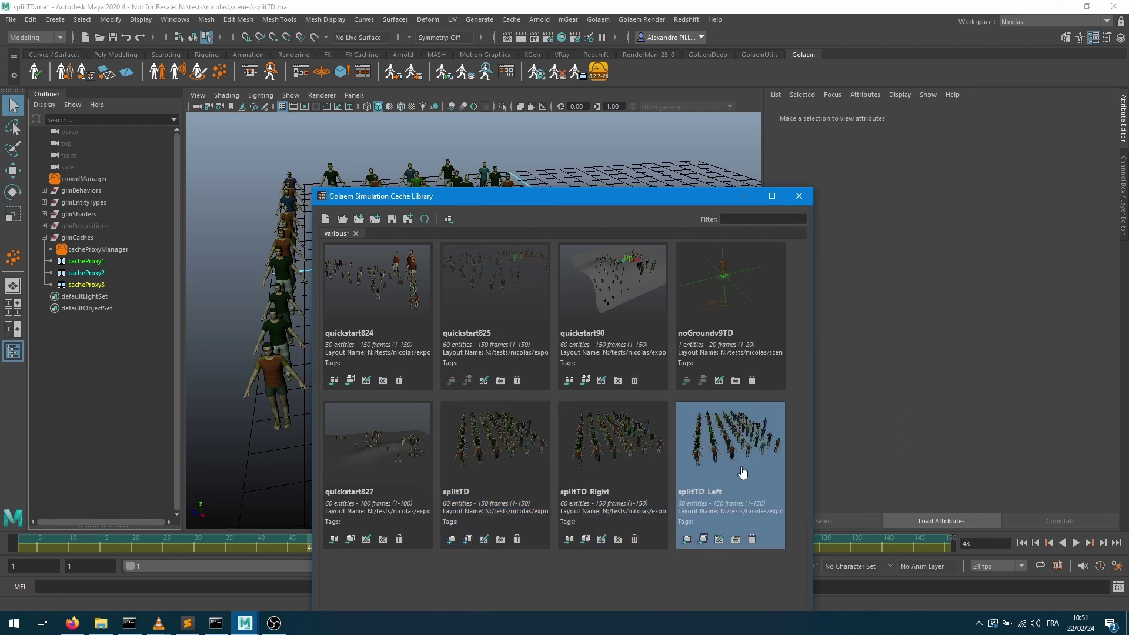
{"action": "left_click", "coordinate": [517, 539]}
{"action": "left_click", "coordinate": [517, 539]}
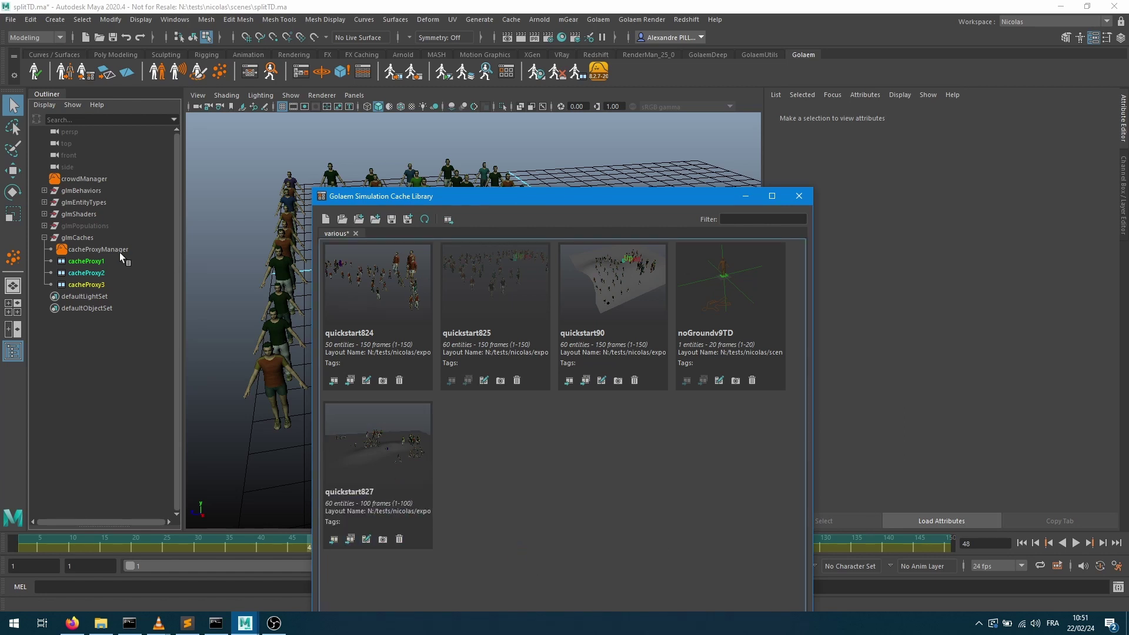
Add cacheProxy2 and cacheProxy3 to the library as splitTD-Right and splitTD-Left
{"action": "left_click", "coordinate": [82, 273]}
{"action": "left_click", "coordinate": [94, 285], "text": "shift"}
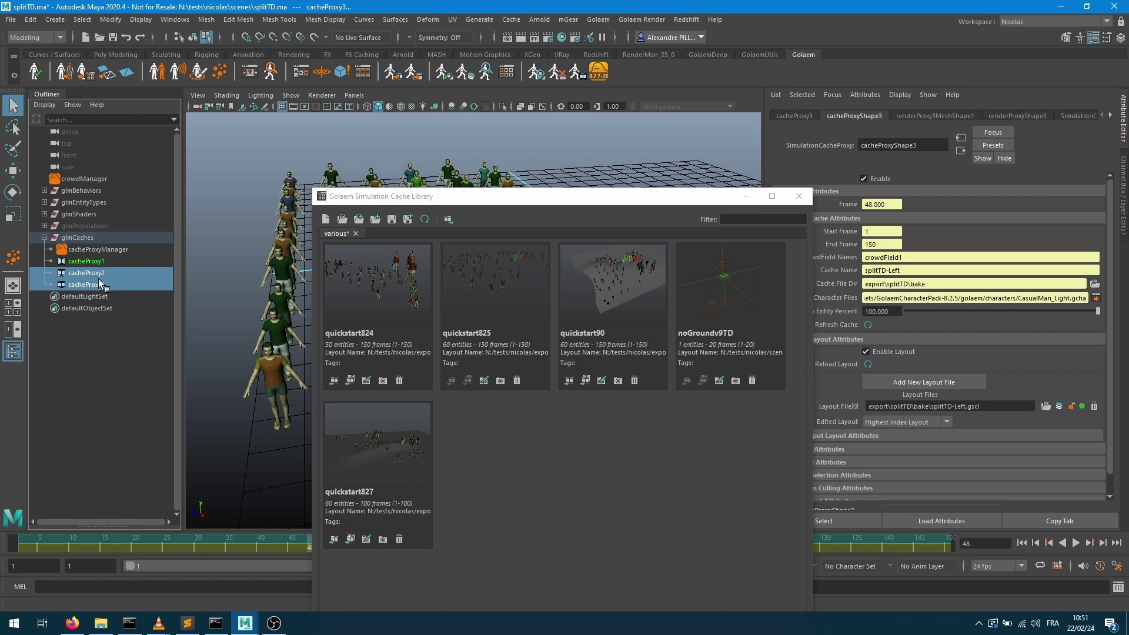
{"action": "left_click", "coordinate": [448, 220]}
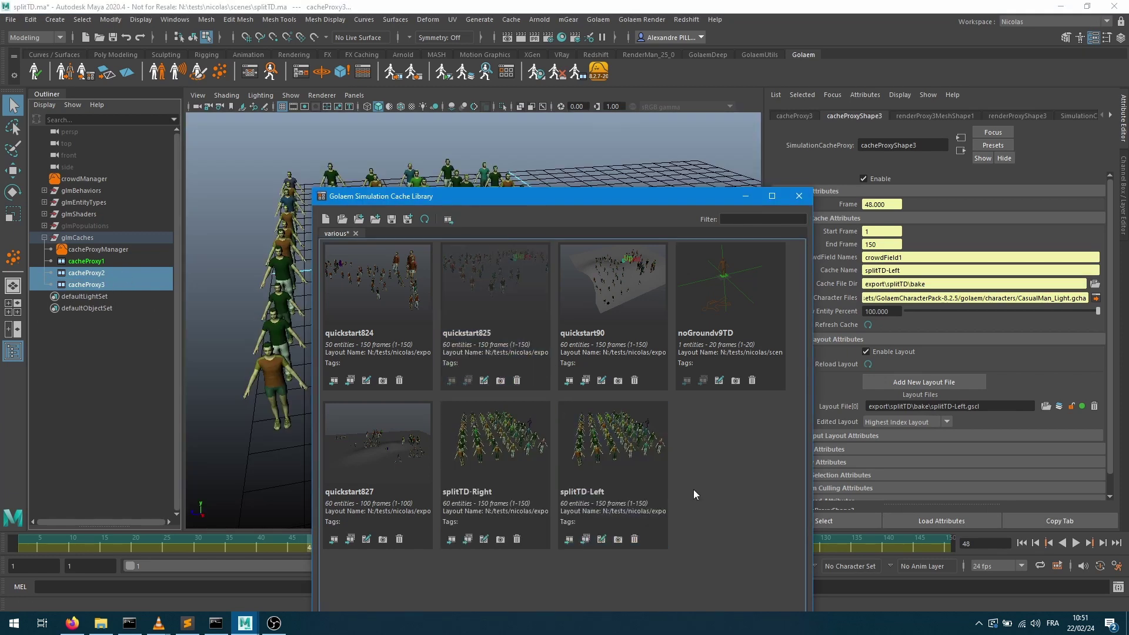
{"action": "mouse_move", "coordinate": [661, 475]}
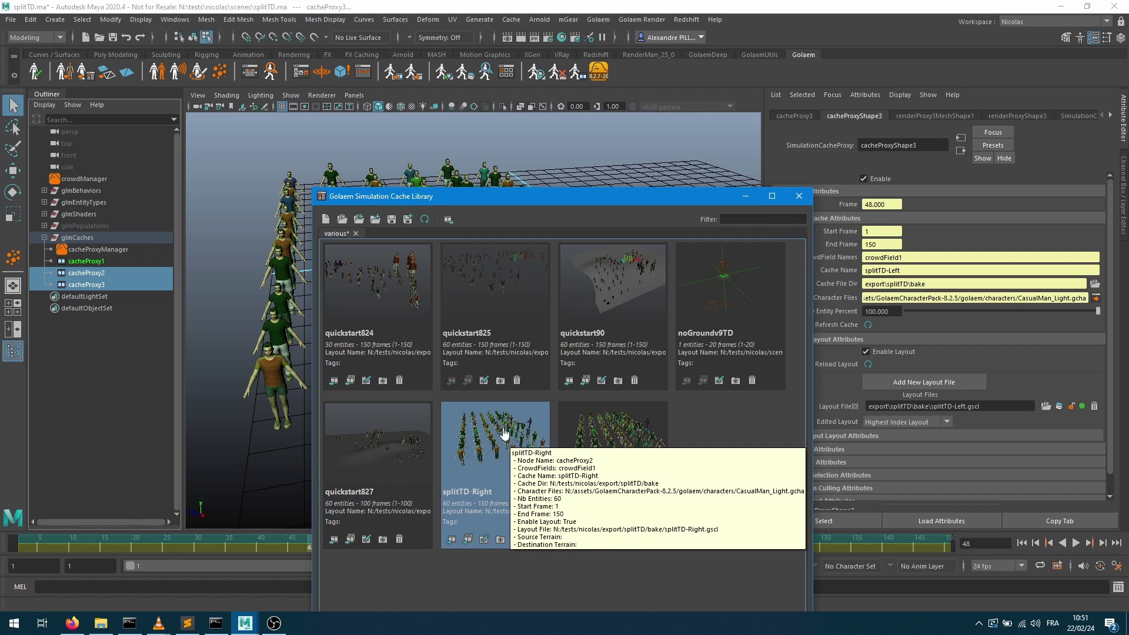
Hide the splitTD-Right crowd and refresh the splitTD-Left card's thumbnail from the viewport
{"action": "left_click", "coordinate": [98, 275]}
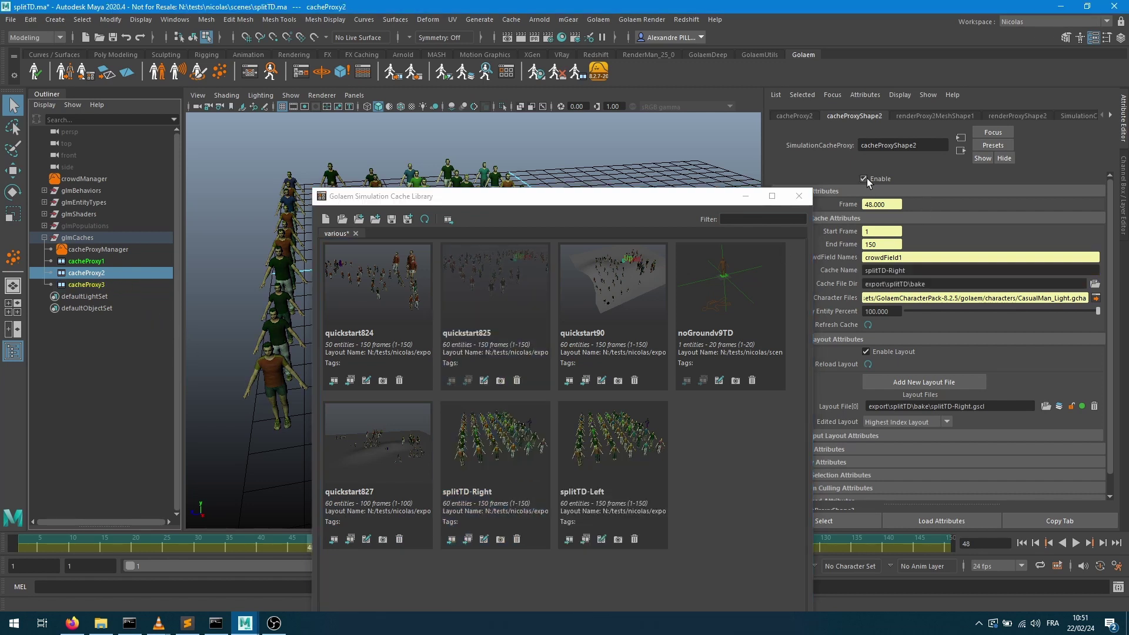
{"action": "left_click", "coordinate": [866, 179]}
{"action": "left_click_drag", "start_coordinate": [517, 199], "coordinate": [672, 167]}
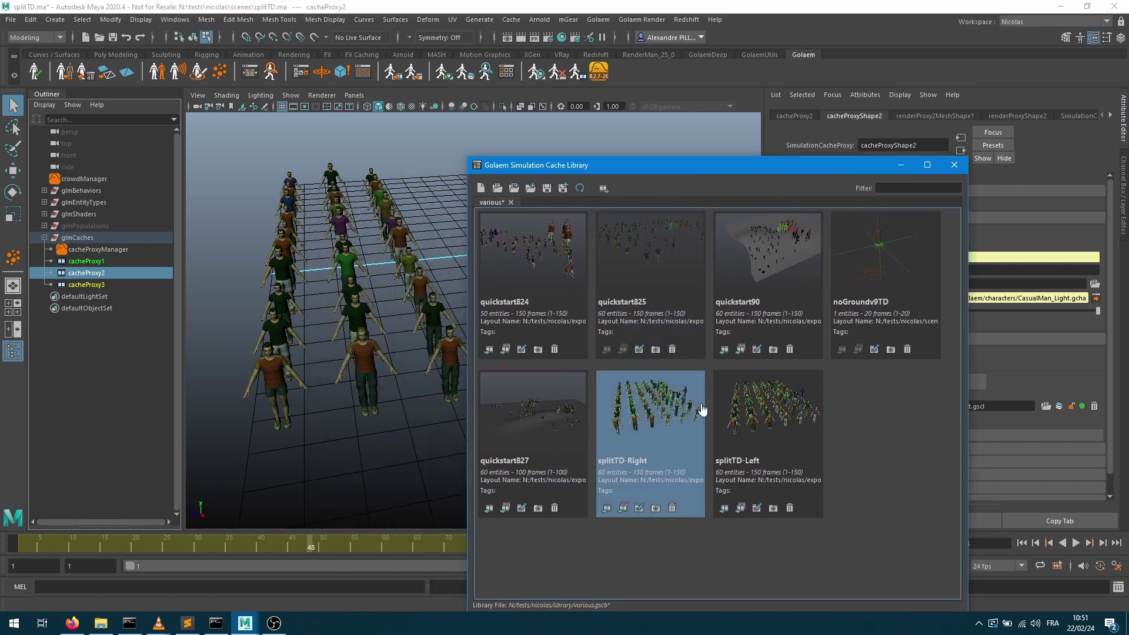
{"action": "left_click", "coordinate": [774, 510]}
{"action": "left_click_drag", "start_coordinate": [775, 510], "coordinate": [66, 274]}
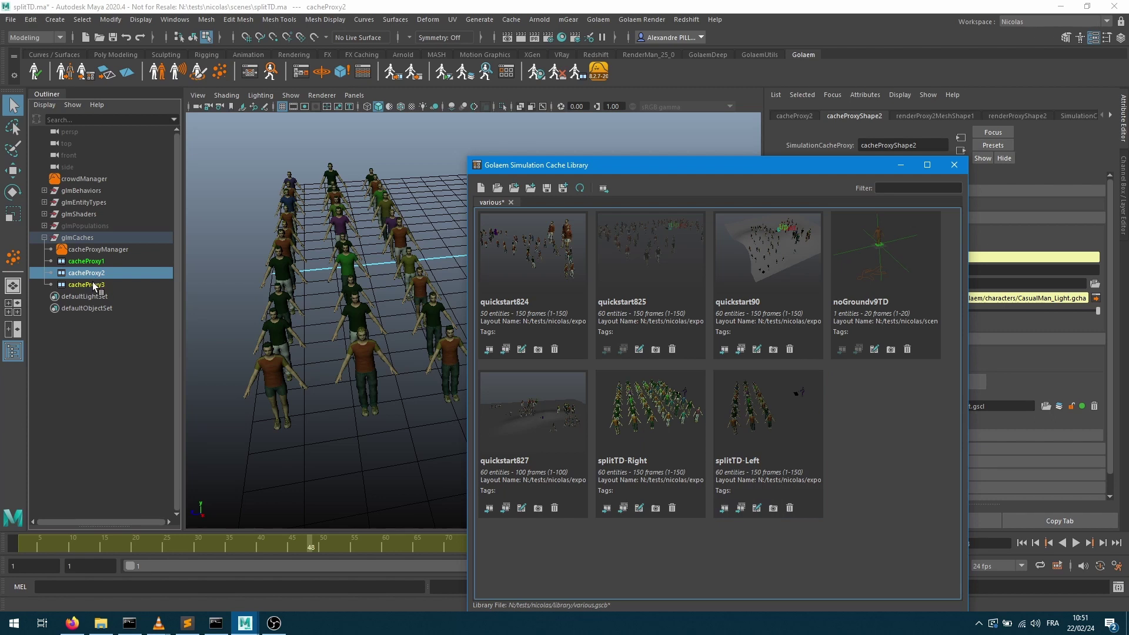
{"action": "left_click_drag", "start_coordinate": [651, 171], "coordinate": [594, 235]}
{"action": "left_click_drag", "start_coordinate": [86, 283], "coordinate": [86, 284]}
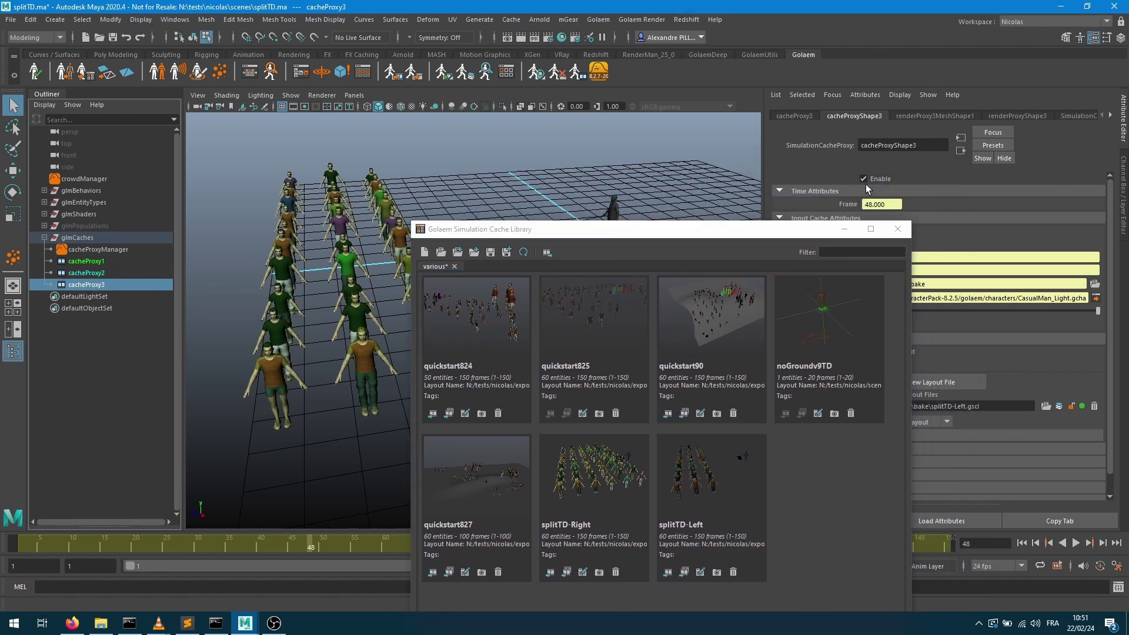
Show splitTD-Right again, refresh its card thumbnail, and save the library to various.gscb
{"action": "left_click", "coordinate": [88, 273]}
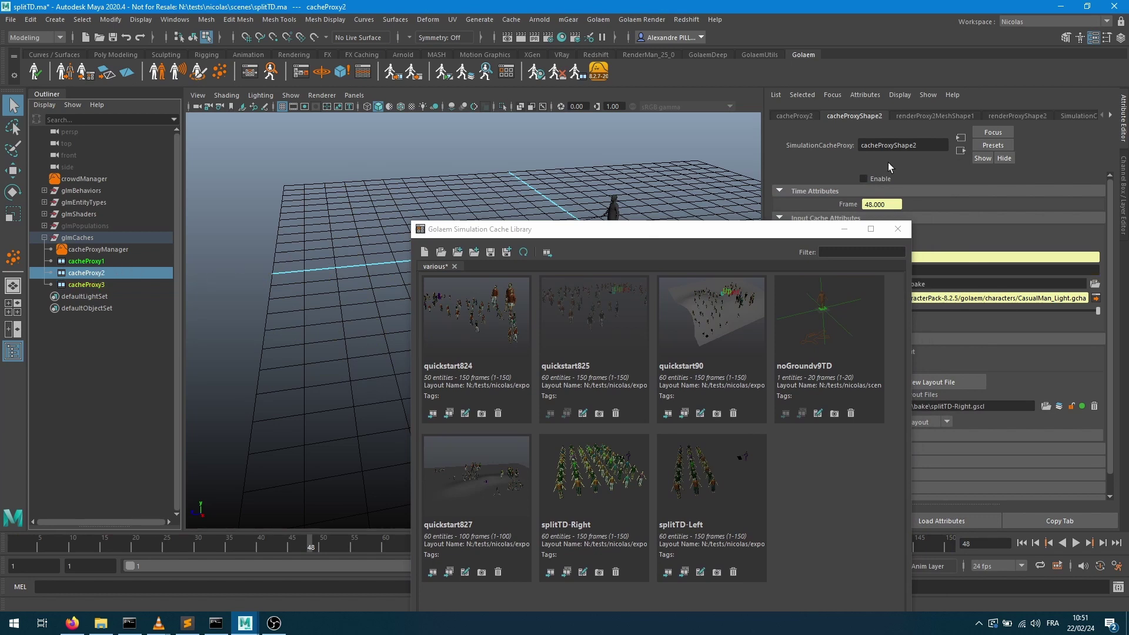
{"action": "left_click", "coordinate": [863, 179]}
{"action": "left_click_drag", "start_coordinate": [634, 229], "coordinate": [808, 148]}
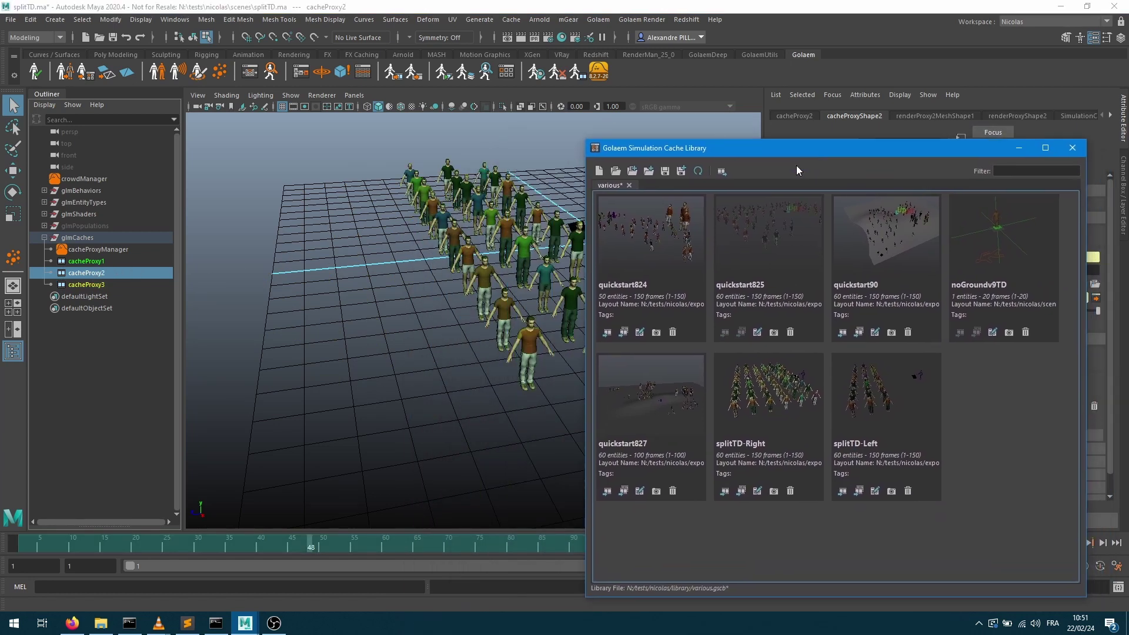
{"action": "left_click", "coordinate": [774, 492]}
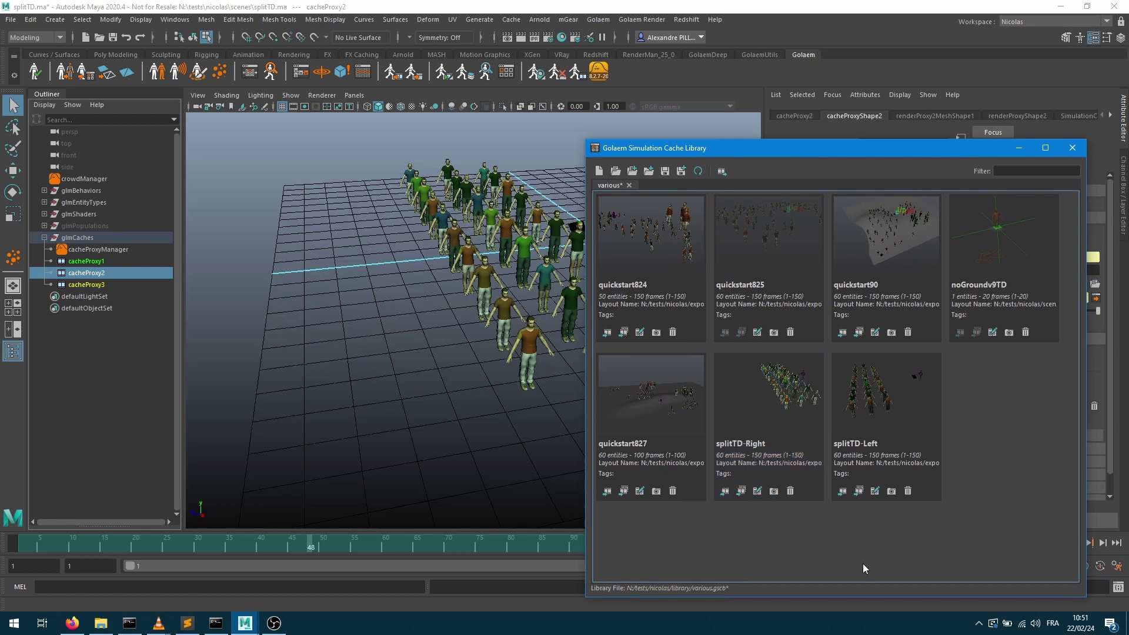
{"action": "left_click", "coordinate": [666, 172]}
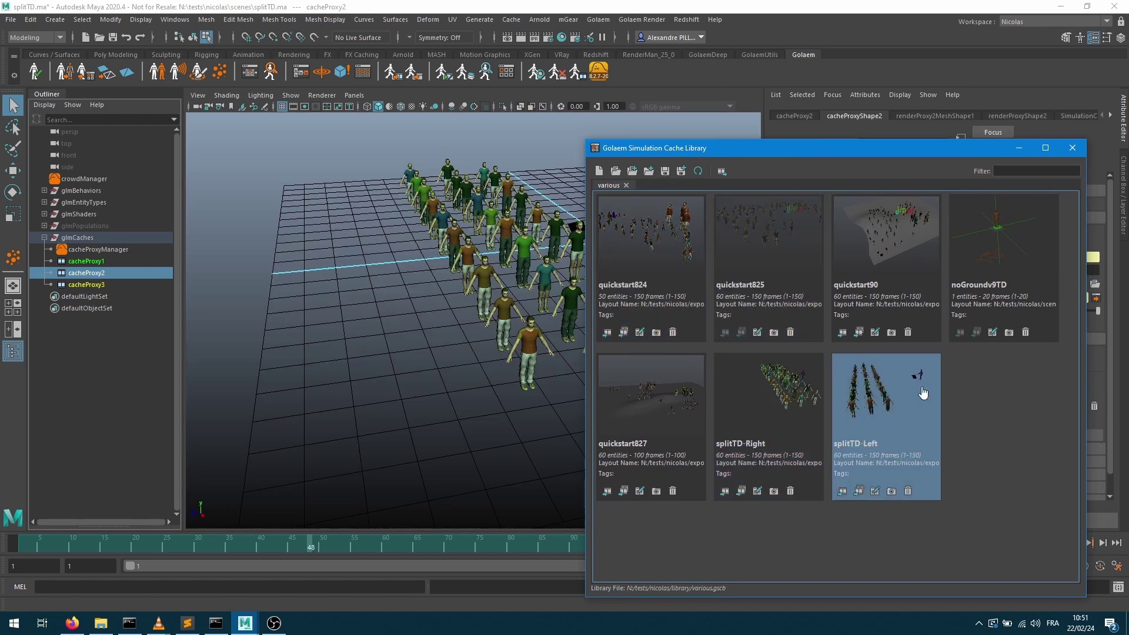
{"action": "mouse_move", "coordinate": [923, 393]}
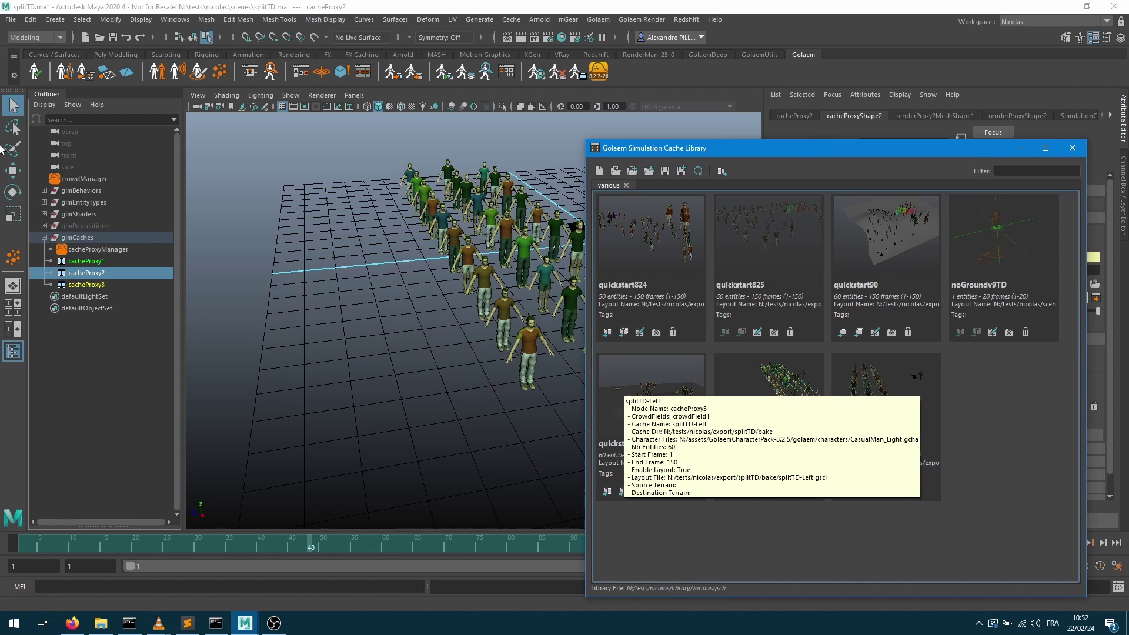
Start a new untitled scene and drag in the splitTD-Right and splitTD-Left library caches
{"action": "left_click", "coordinate": [11, 20]}
{"action": "left_click", "coordinate": [30, 41]}
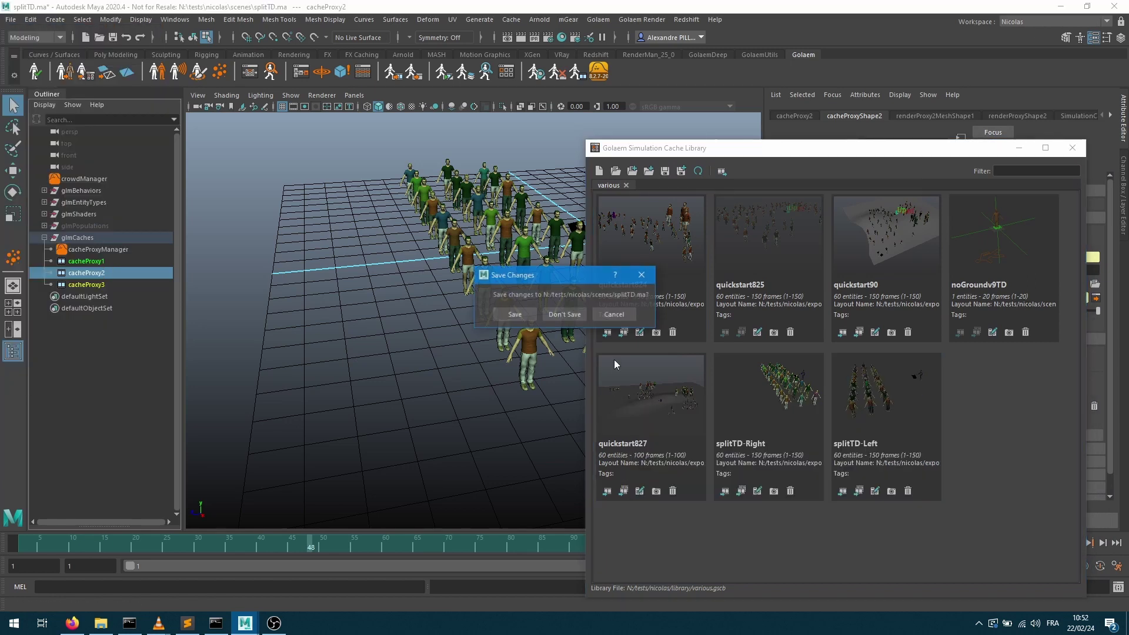
{"action": "left_click", "coordinate": [566, 316]}
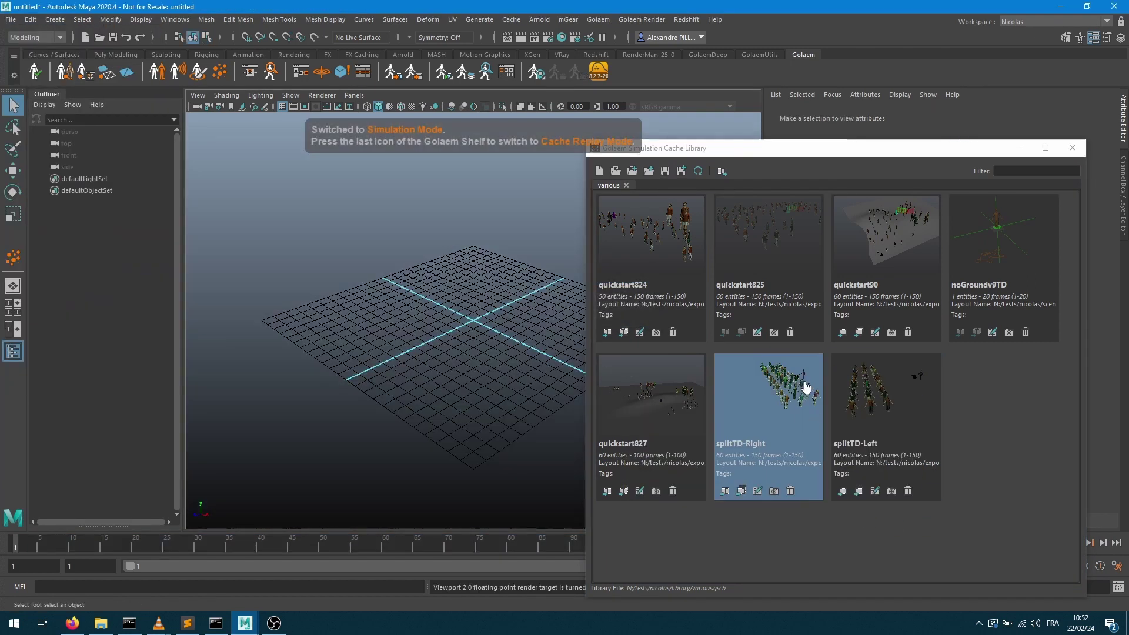
{"action": "left_click", "coordinate": [286, 566]}
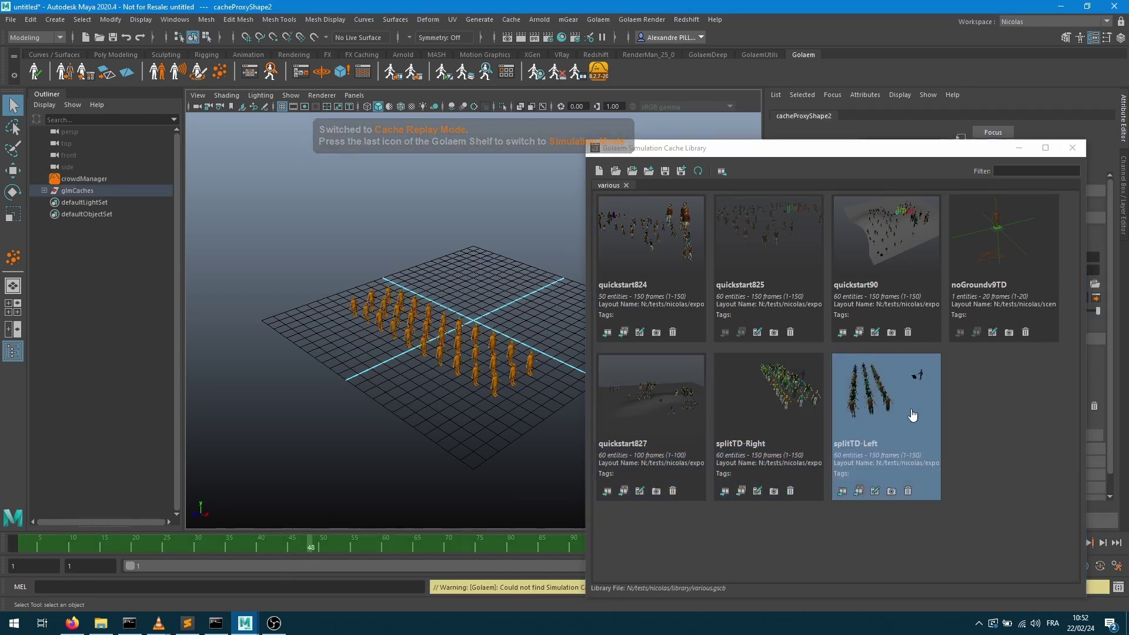
{"action": "left_click_drag", "start_coordinate": [911, 415], "coordinate": [415, 523]}
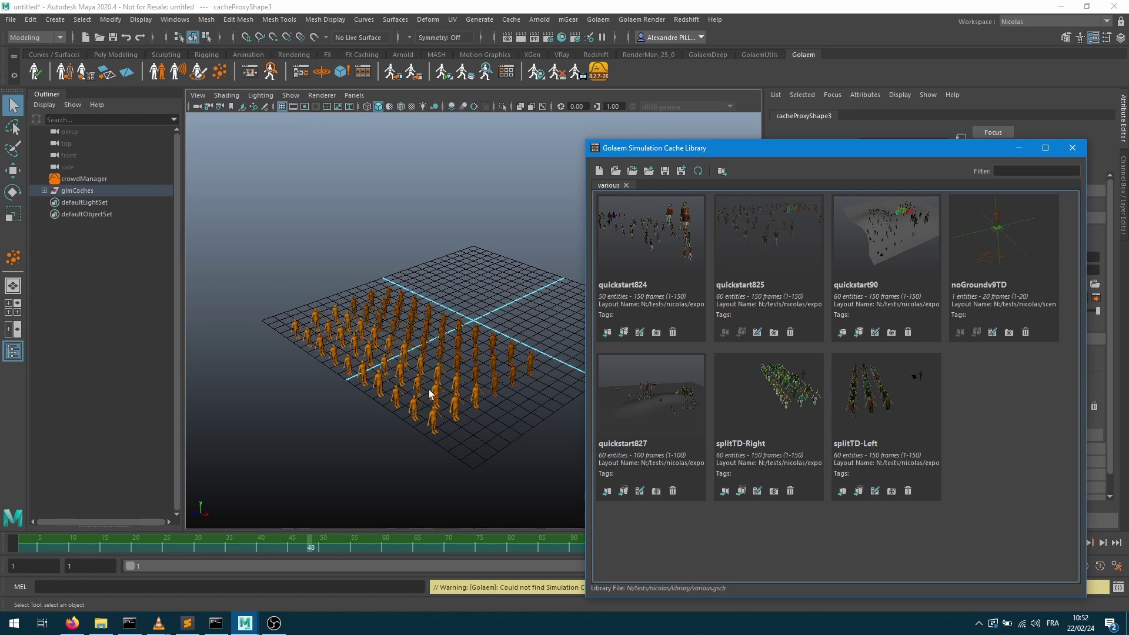